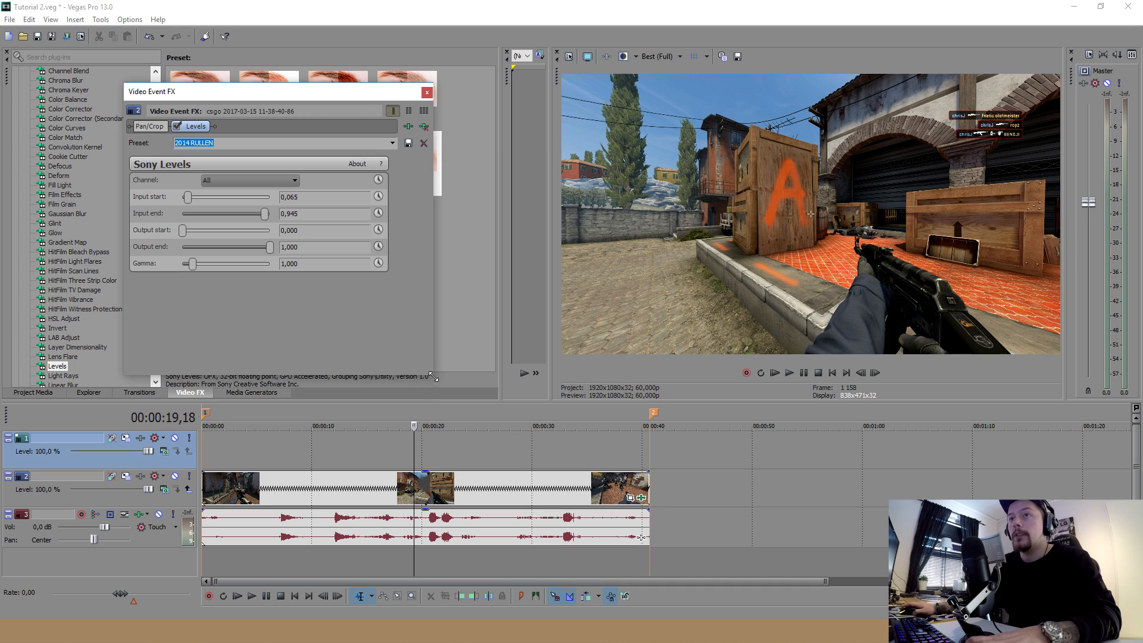
Try an input start of 0,163 and input end of 0,612 in Levels, restore the 2014 RULLEN preset and close the effect settings
drag(302, 89, 358, 107)
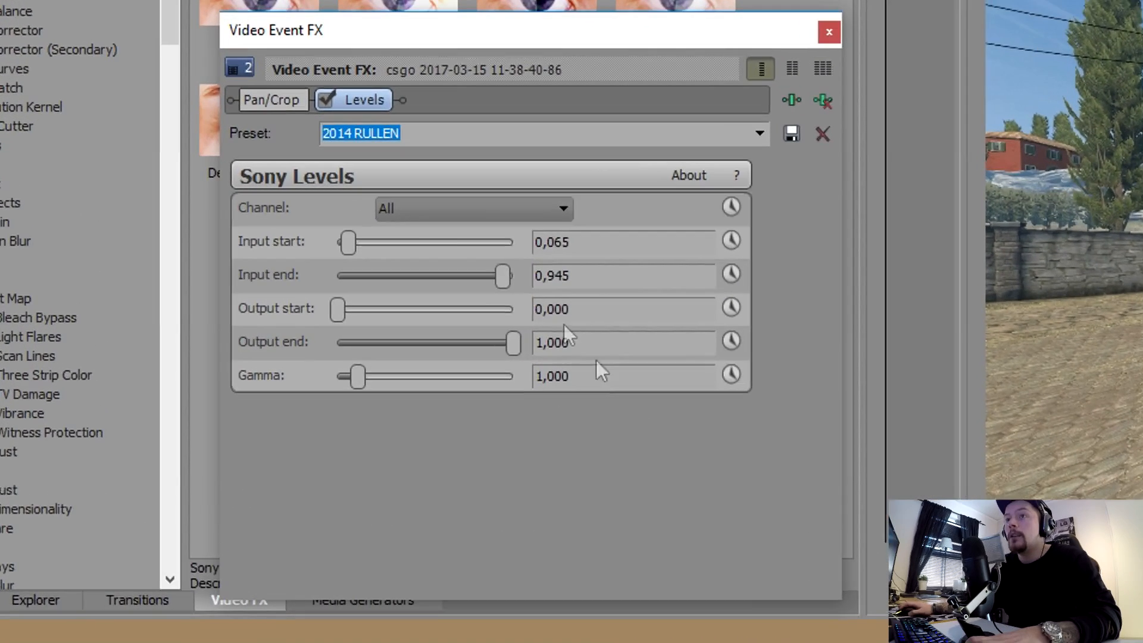
mouse_move(355, 240)
mouse_down()
mouse_move(387, 245)
mouse_move(366, 238)
mouse_up()
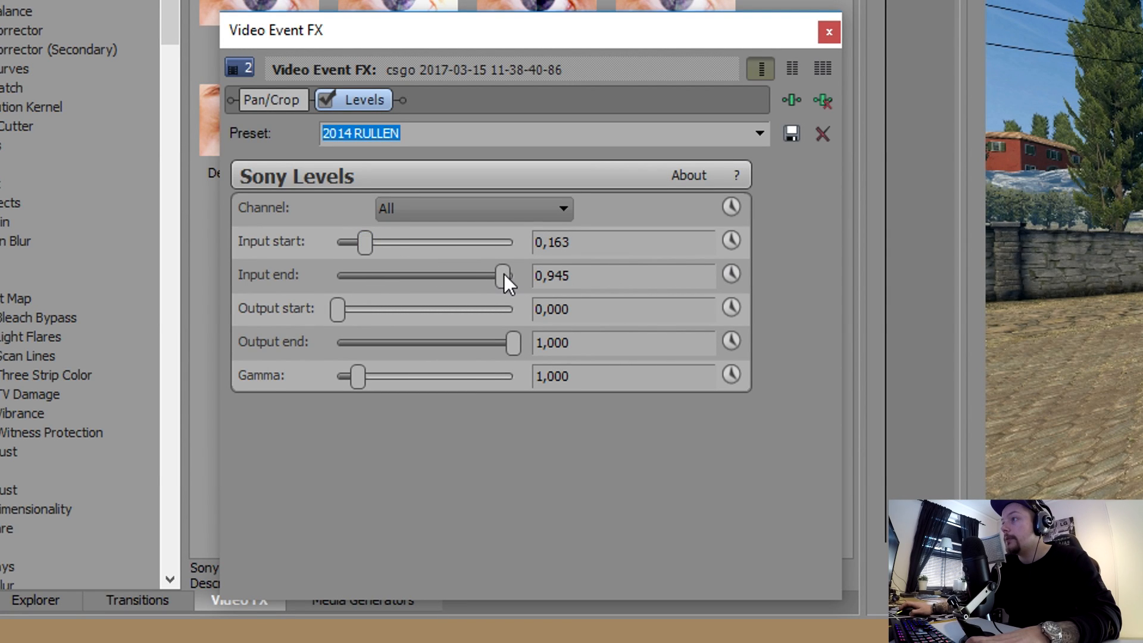
drag(503, 277, 450, 278)
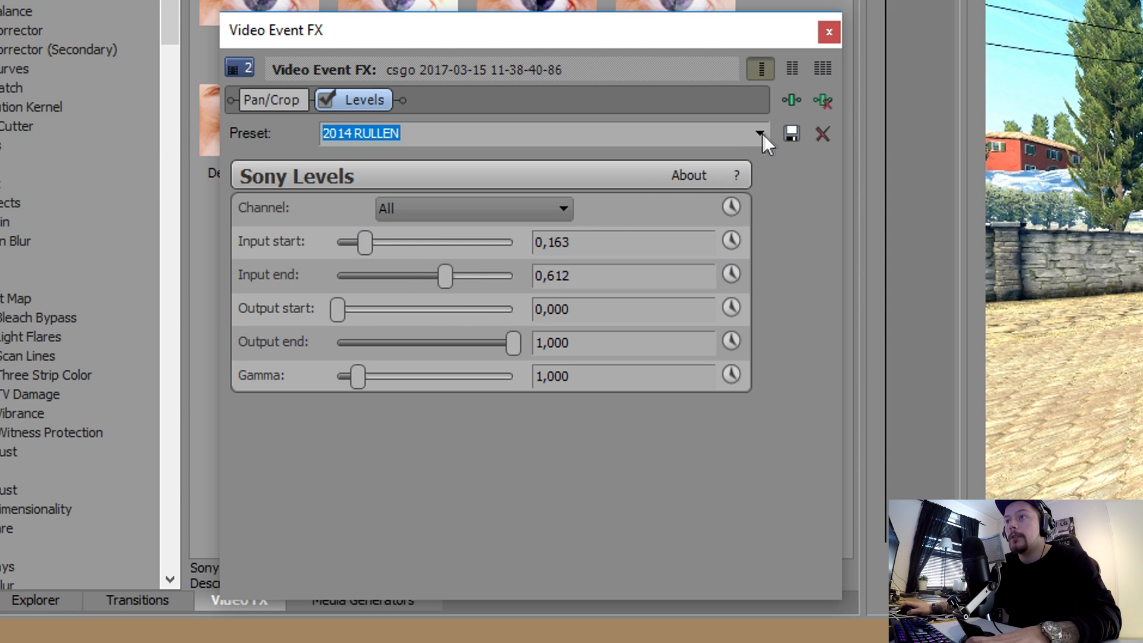
click(762, 134)
click(441, 265)
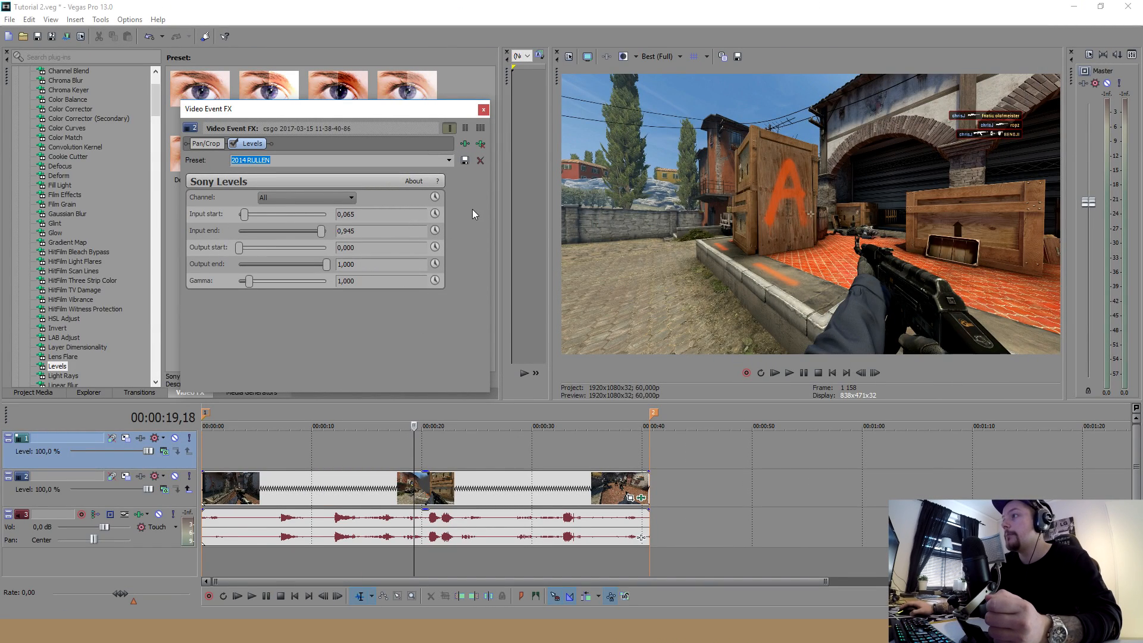
click(348, 215)
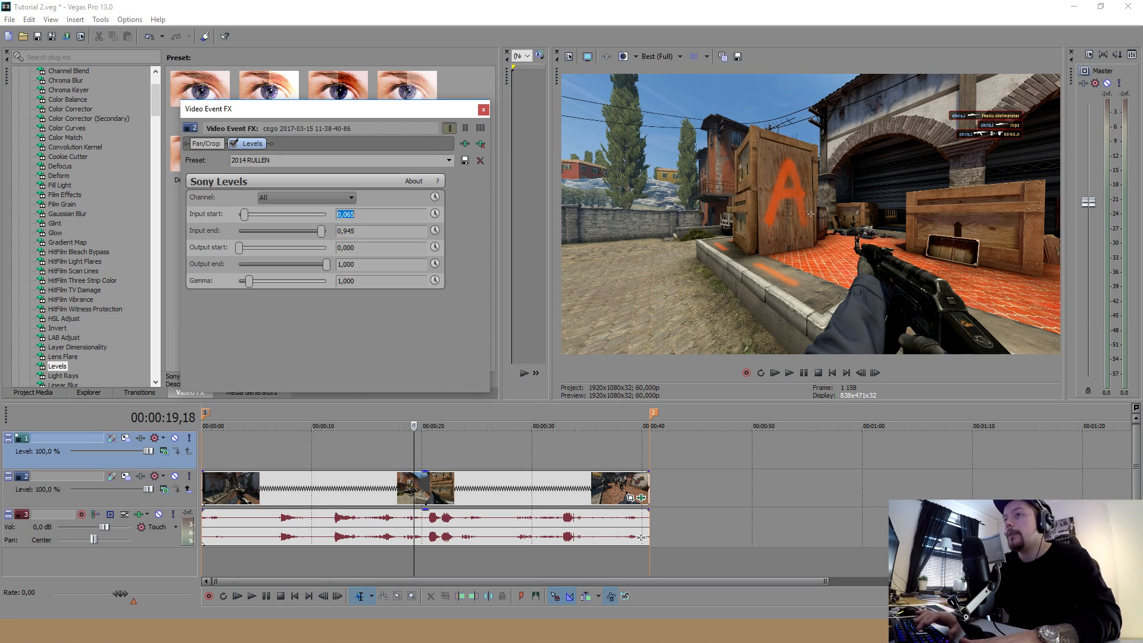
click(483, 110)
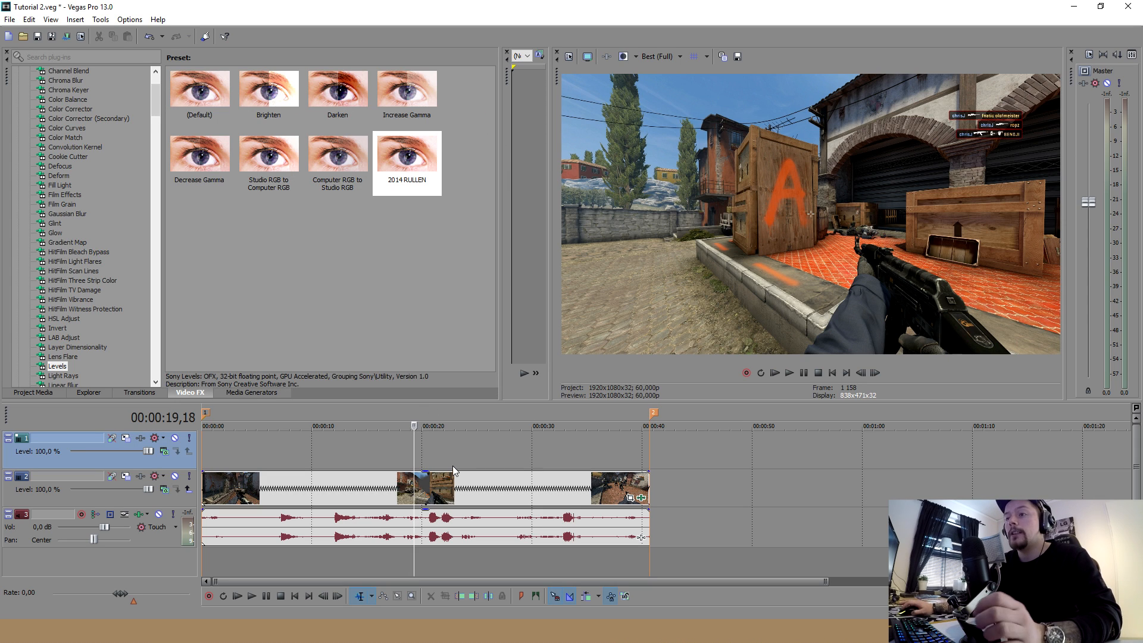
Check the Levels grade at several points along the video clip
click(415, 488)
click(427, 486)
click(478, 487)
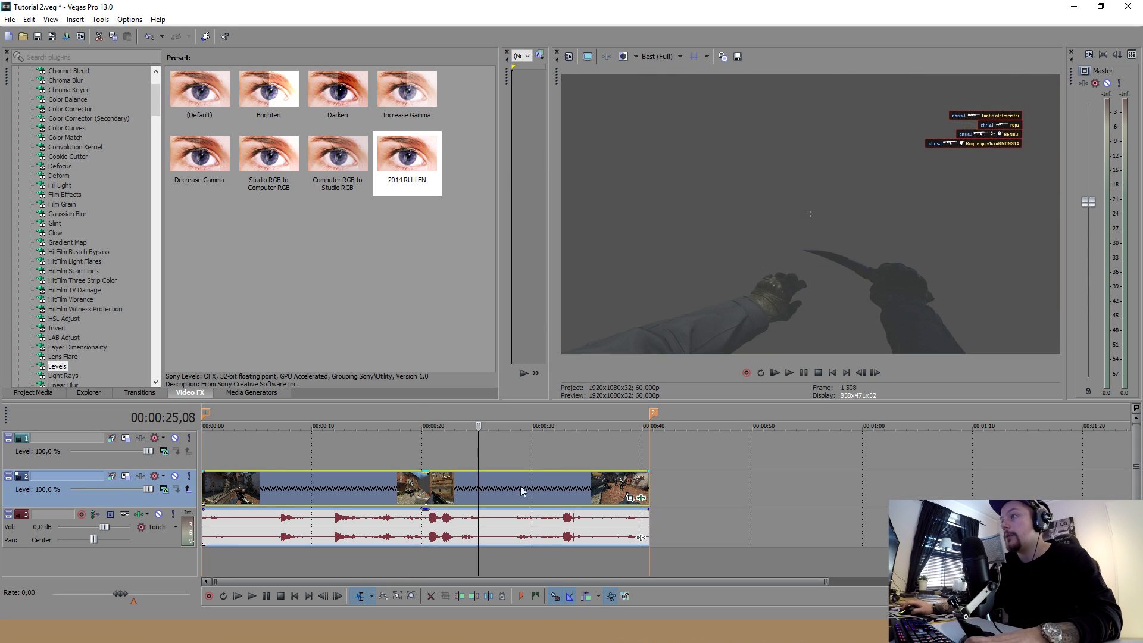
click(526, 488)
click(404, 492)
click(355, 493)
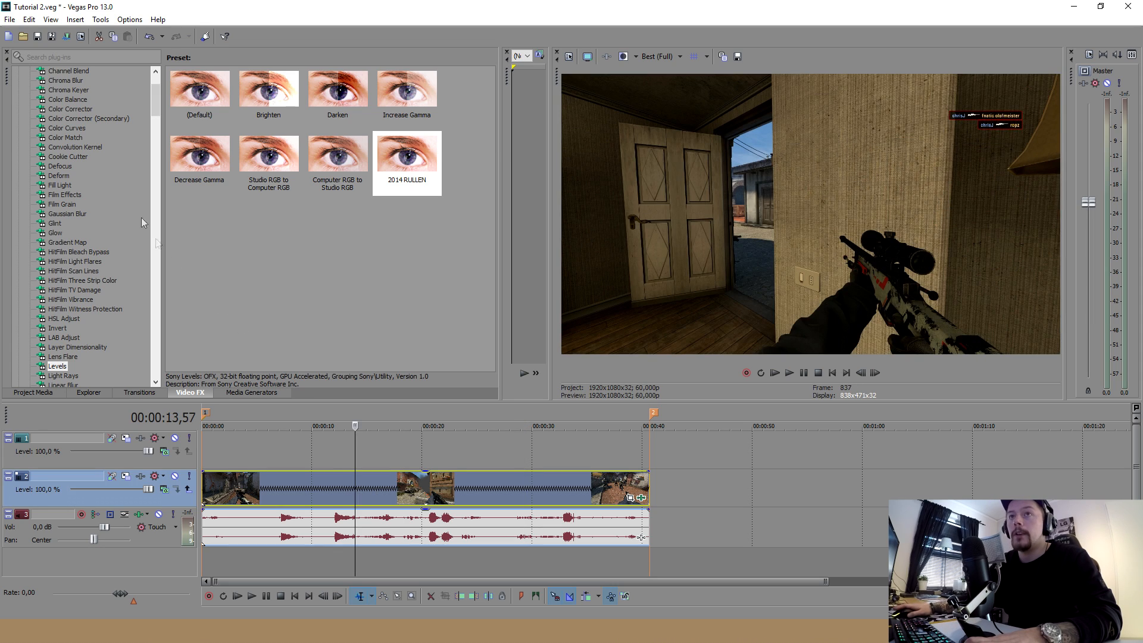
Apply the Color Corrector preset NiP 2016 - de_inferno to the gameplay clip and close its effect settings
click(69, 109)
scroll(491, 155, down, 5)
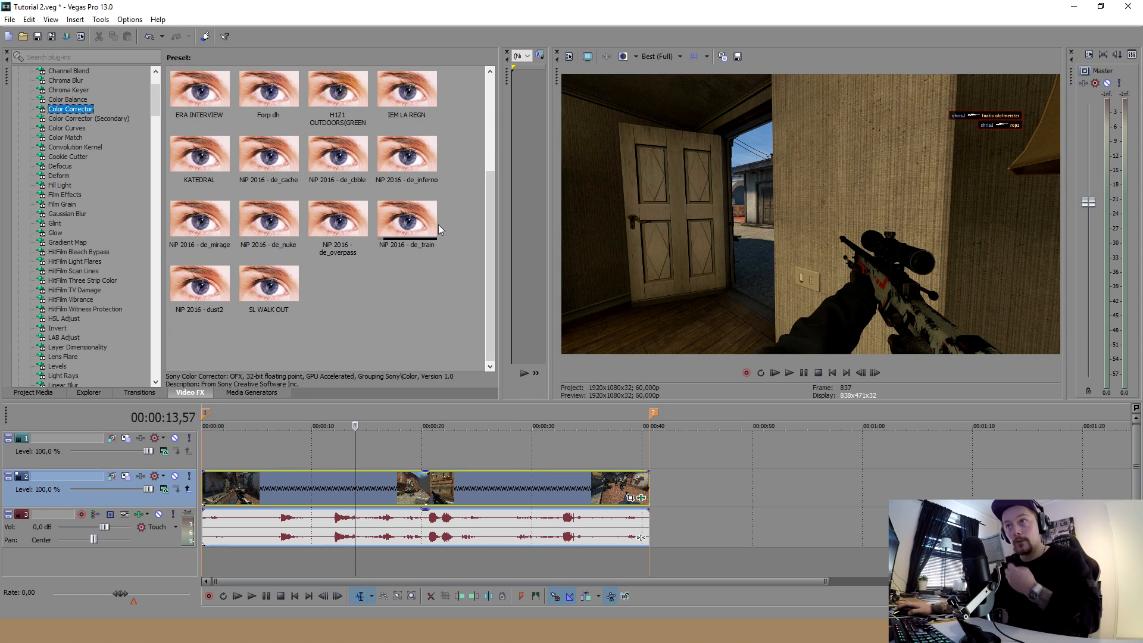
click(414, 169)
drag(412, 167, 406, 481)
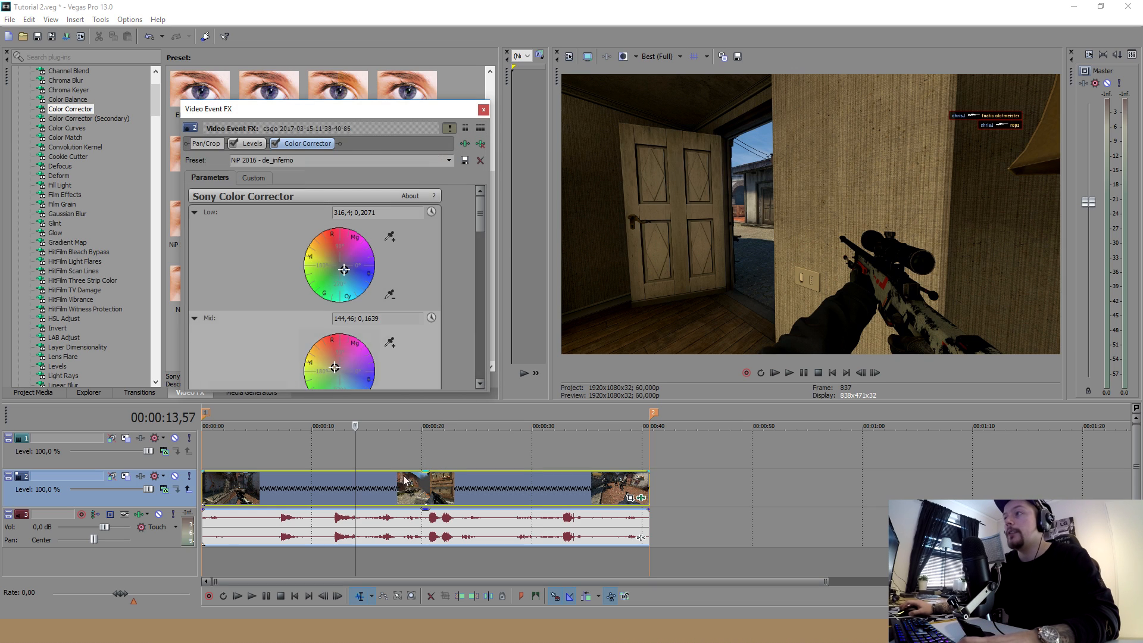
click(483, 110)
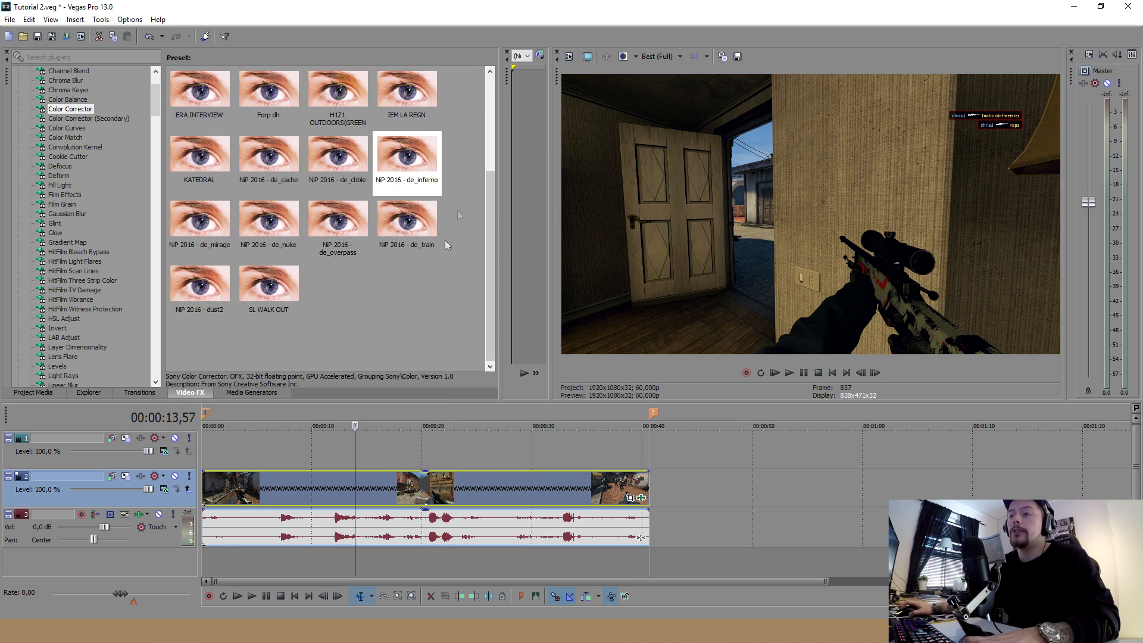
Try shifting the Color Corrector's Low wheel toward red to 112,78; 0,4304, restoring the NiP 2016 - de_inferno preset
click(437, 485)
click(486, 488)
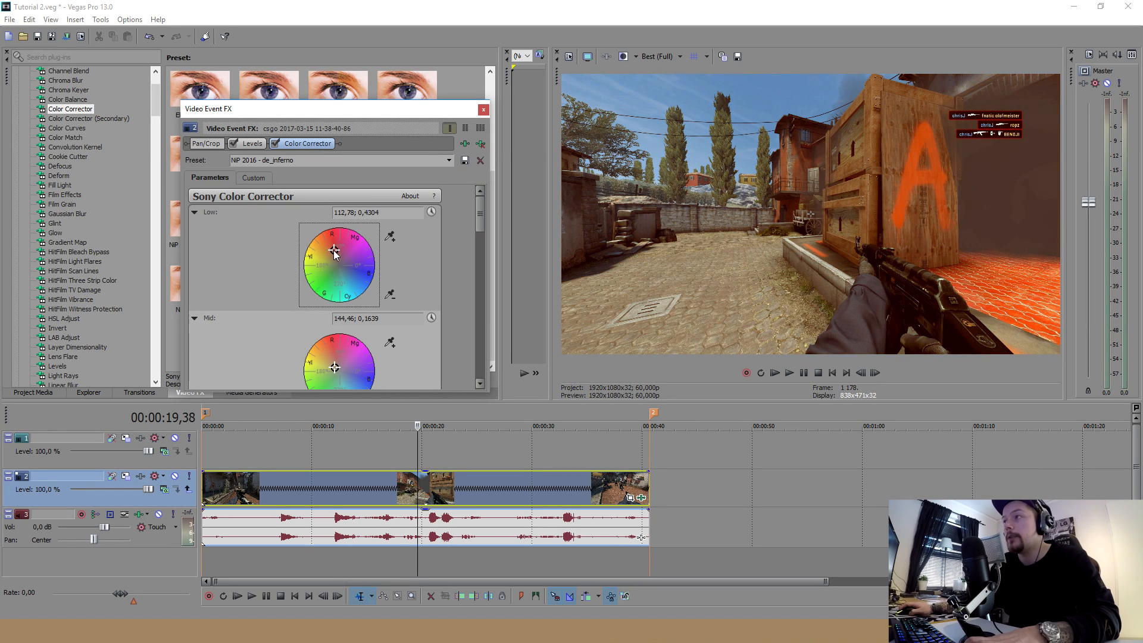
click(449, 161)
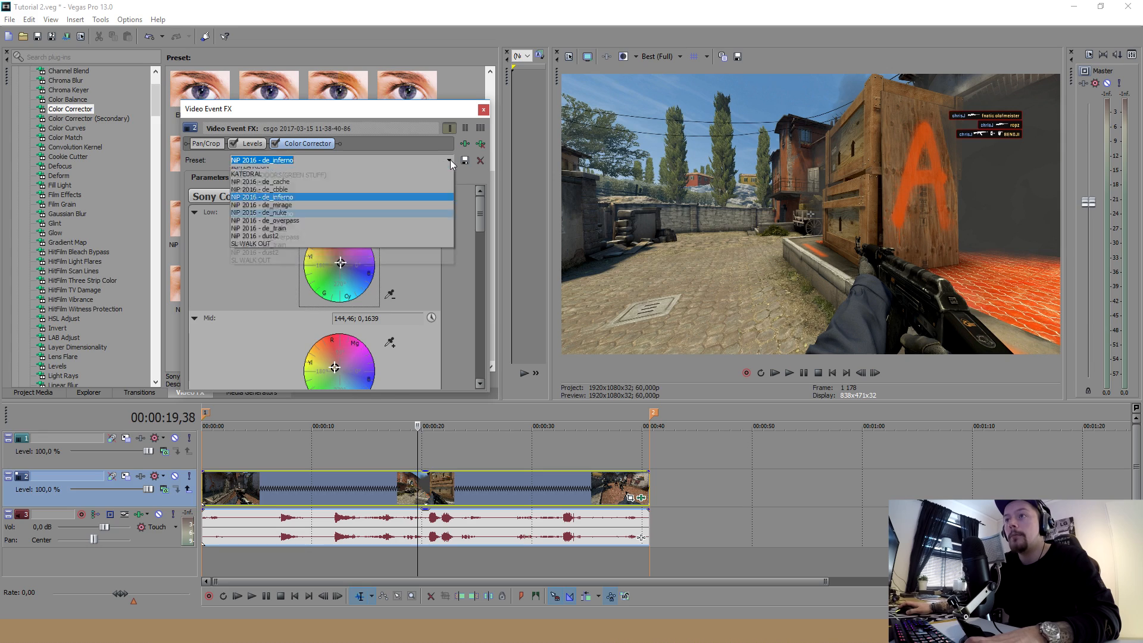
click(329, 289)
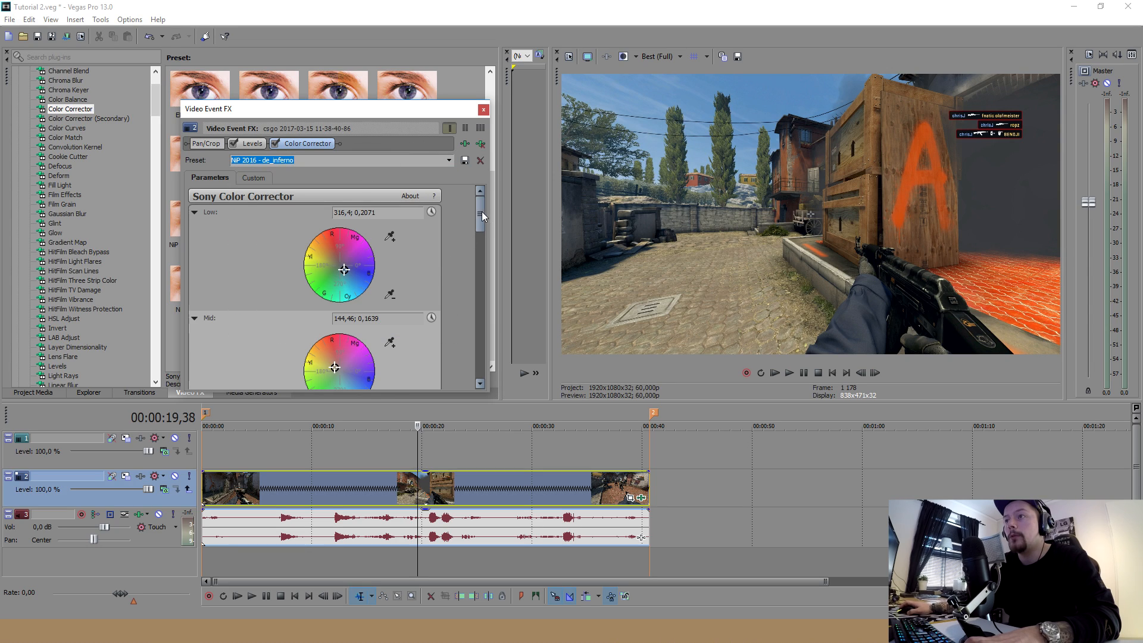
Enlarge the effect window to examine the Low, Mid and High colour wheels, and close it
drag(481, 212, 479, 233)
drag(489, 391, 669, 527)
scroll(658, 290, up, 3)
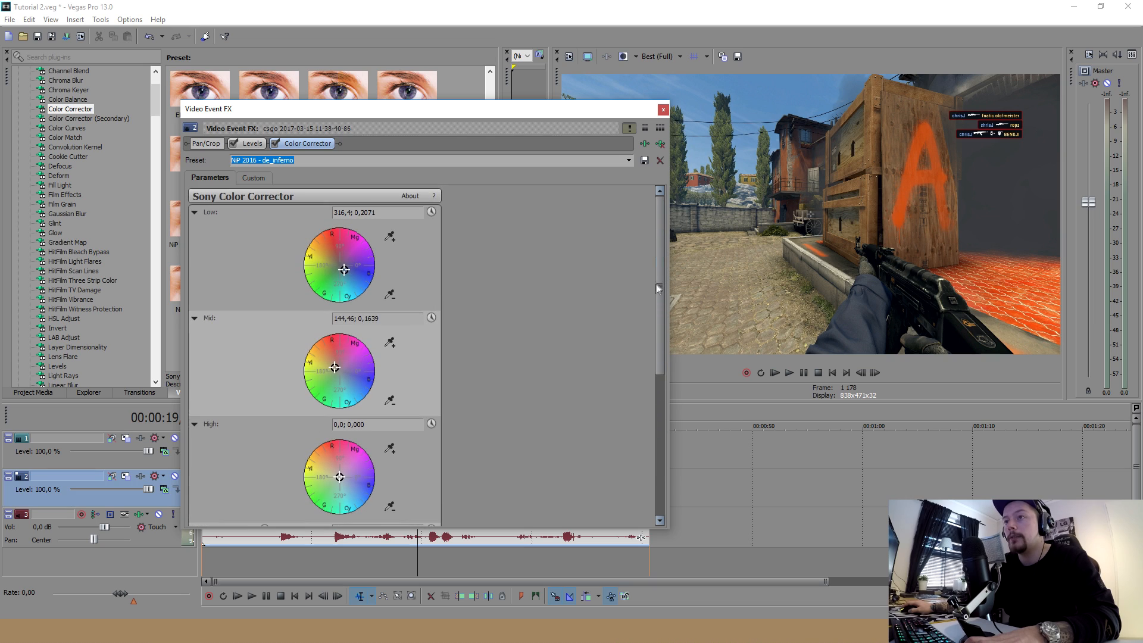
click(663, 109)
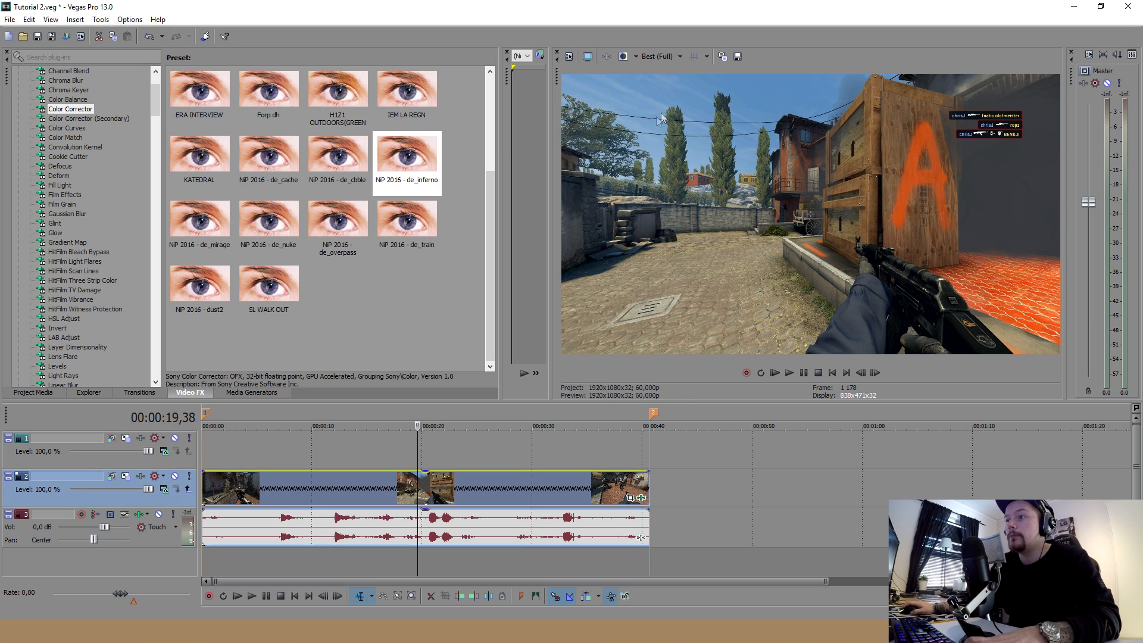
Examine the colour-corrected picture at several points along the clip, from indoor scenes to the outdoor ending
click(370, 489)
click(329, 487)
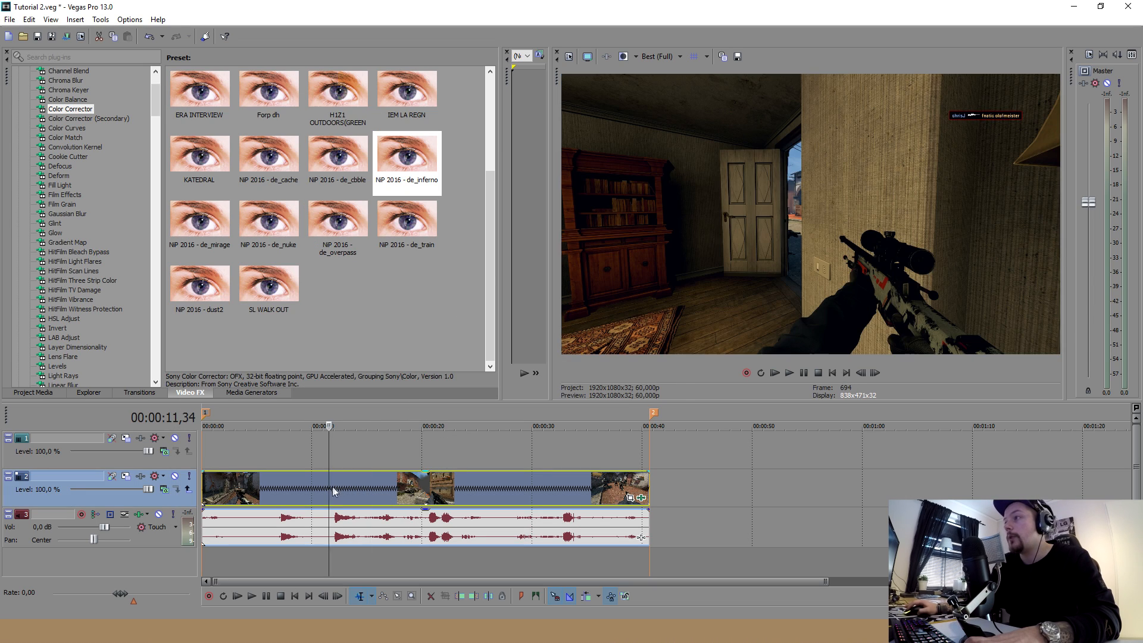
click(413, 485)
click(441, 484)
click(467, 482)
click(498, 482)
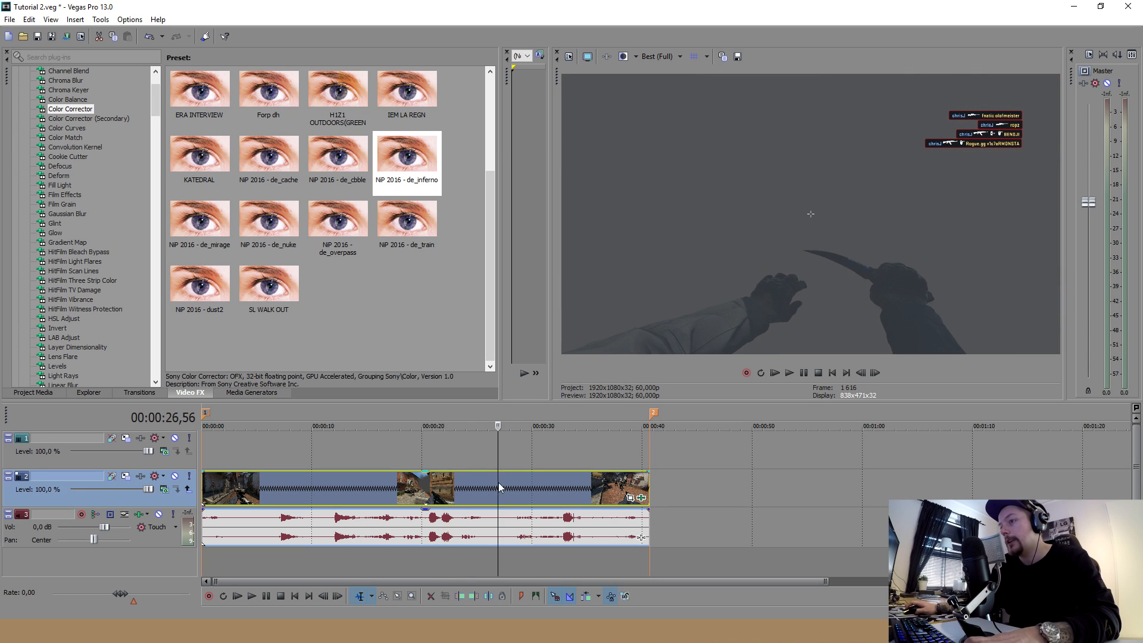
click(531, 482)
click(563, 480)
click(576, 481)
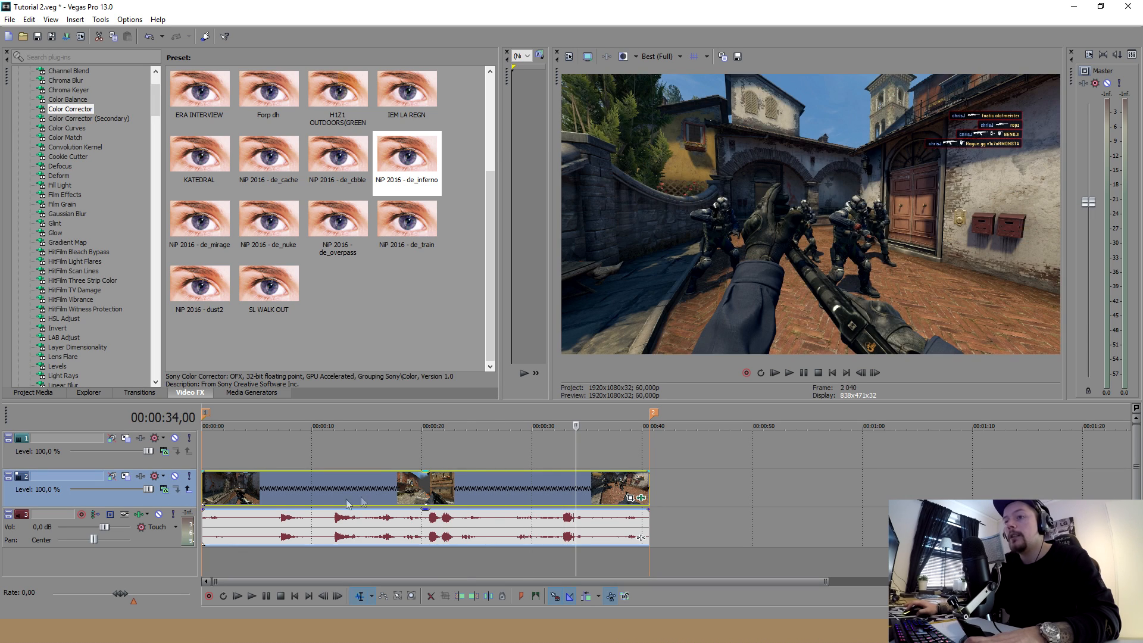
Set the preview quality to Preview (Half), play the clip from its start and check the frames around 00:00:35
click(205, 487)
click(662, 58)
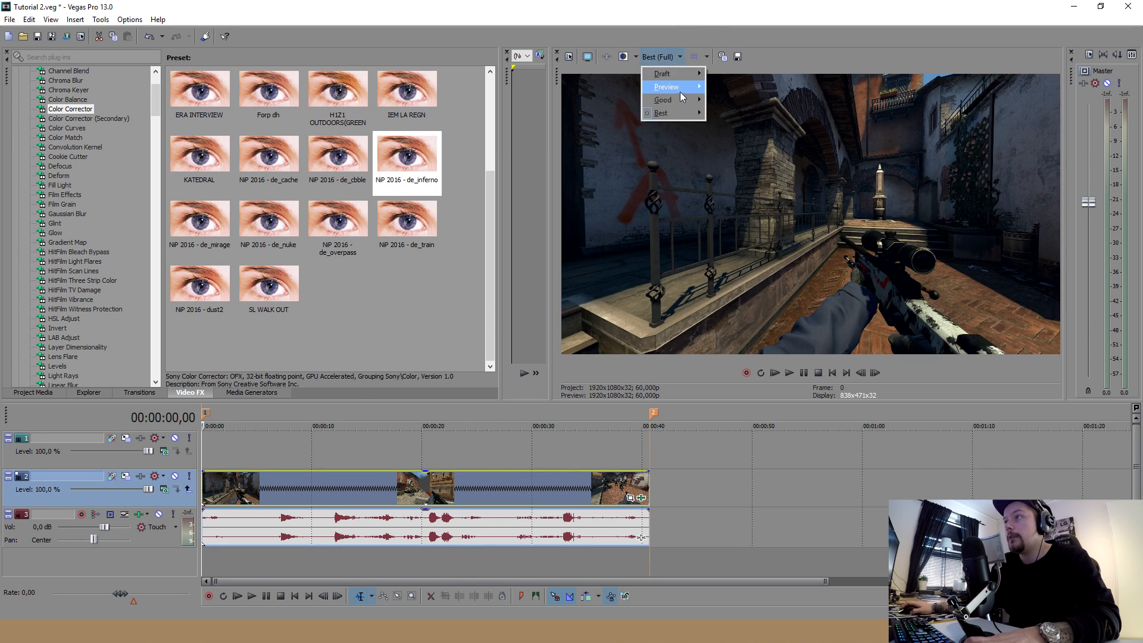
click(749, 113)
key(space)
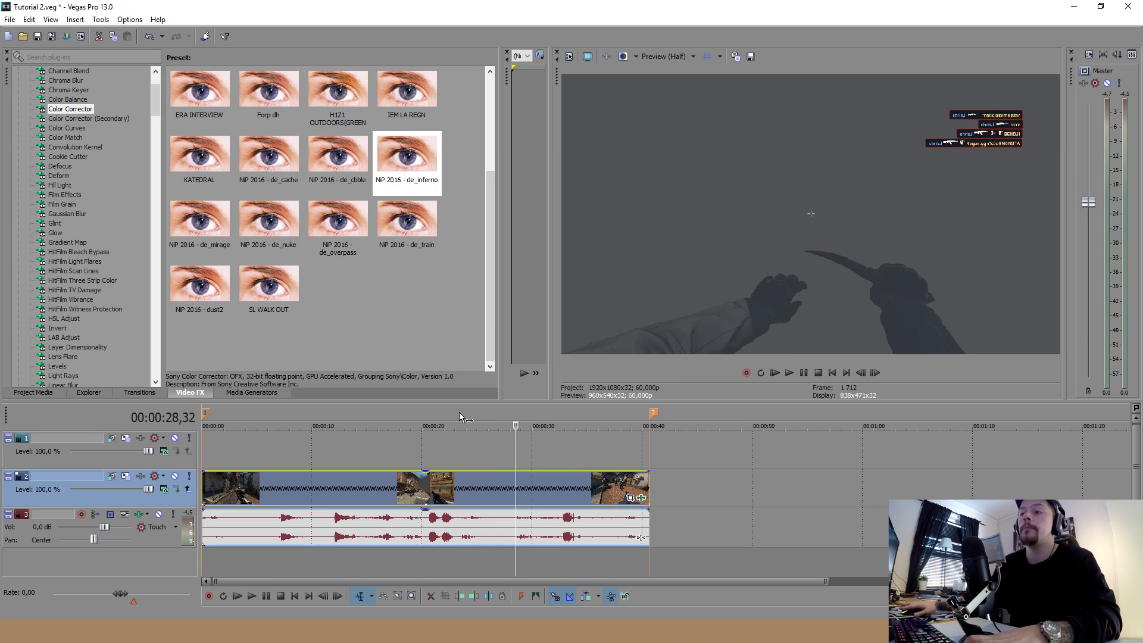
click(556, 476)
click(588, 484)
click(589, 486)
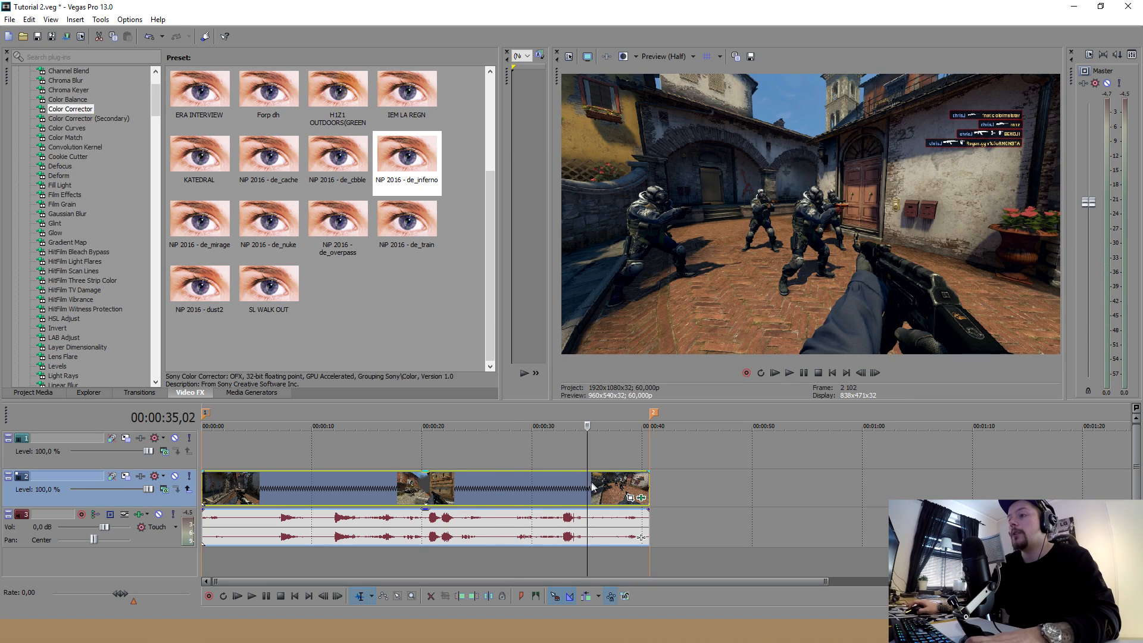
Resize the preview and timeline areas, and zoom into the timeline around 00:00:12,20
drag(606, 401, 606, 435)
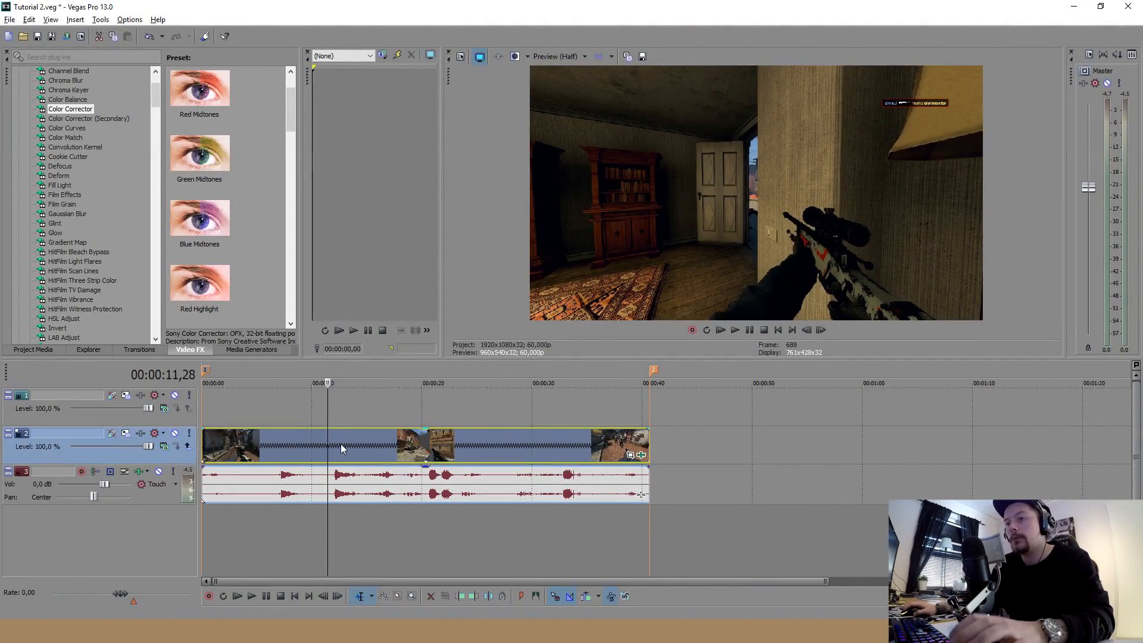
click(337, 446)
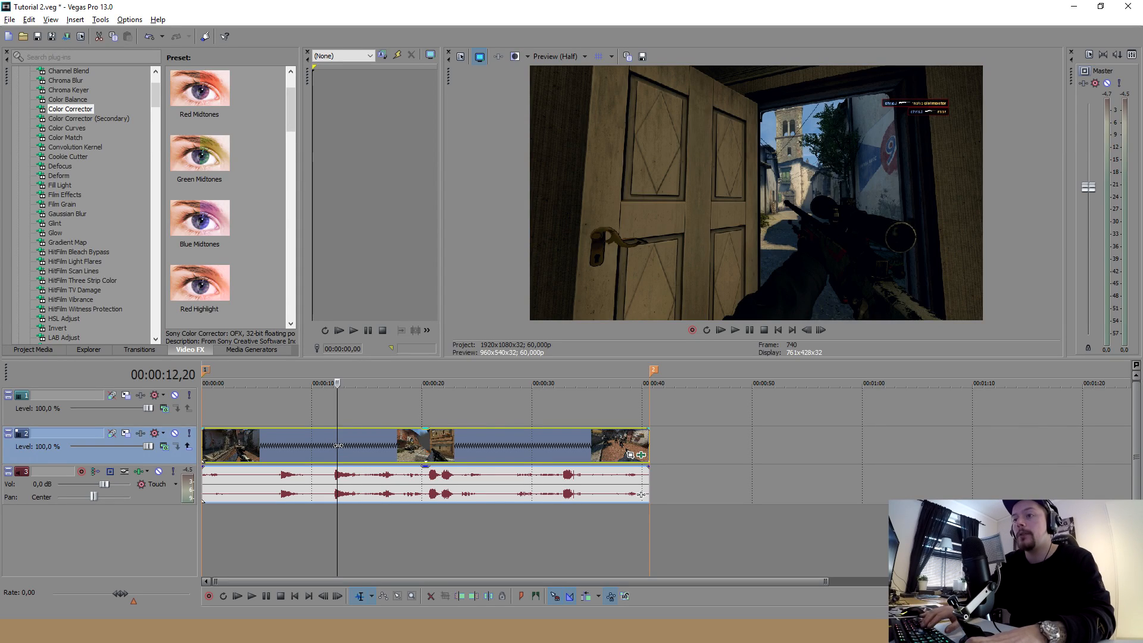
scroll(373, 444, up, 3)
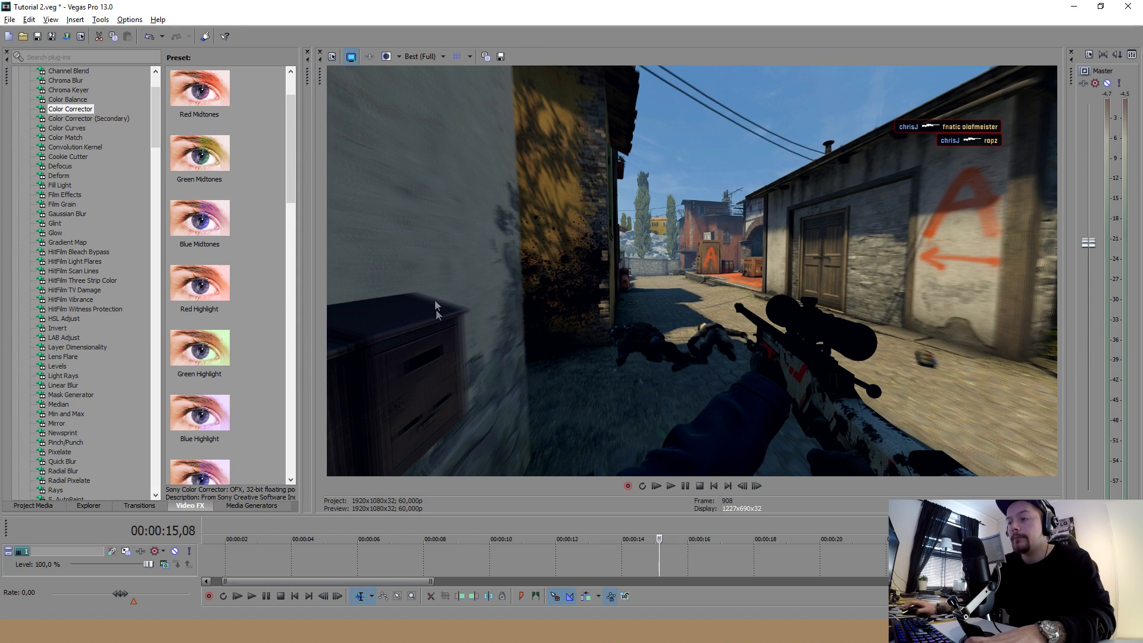
Step frame by frame through the footage from about 00:00:16 to 00:00:17,24 to examine the blur during fast camera turns
click(677, 555)
key(ctrl+alt+Right)
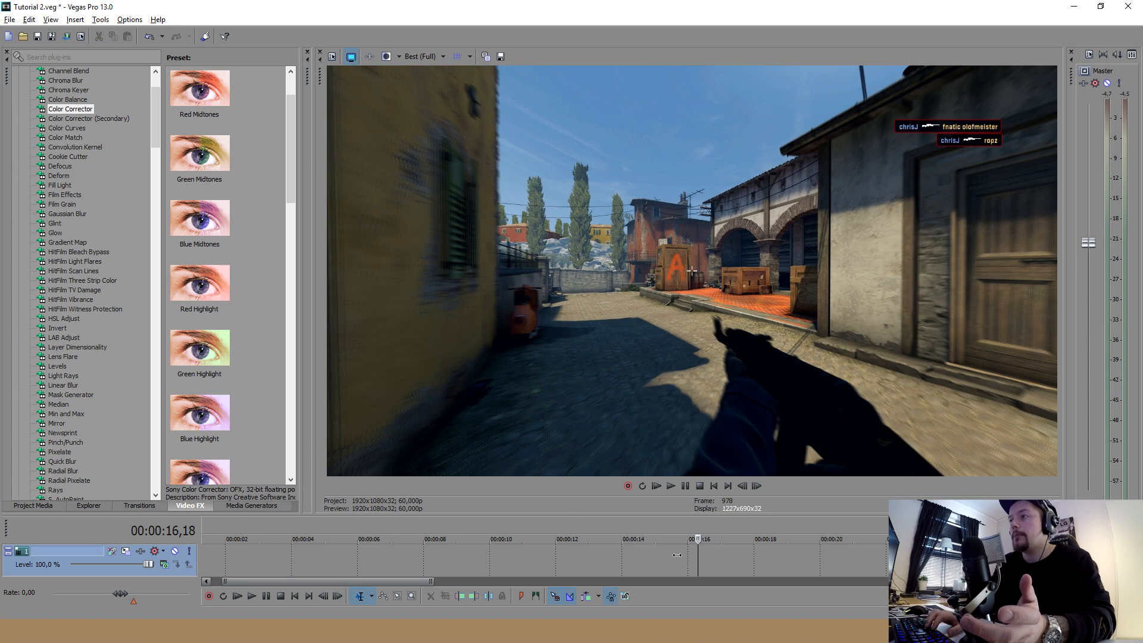
key(Right)
key(Right)
key(Right)
key(Right)
key(Right)
key(Right)
key(Right)
key(Right)
key(Right)
key(Right)
key(Right)
key(Right)
key(Right)
key(Right)
key(Right)
key(Right)
key(Right)
key(Right)
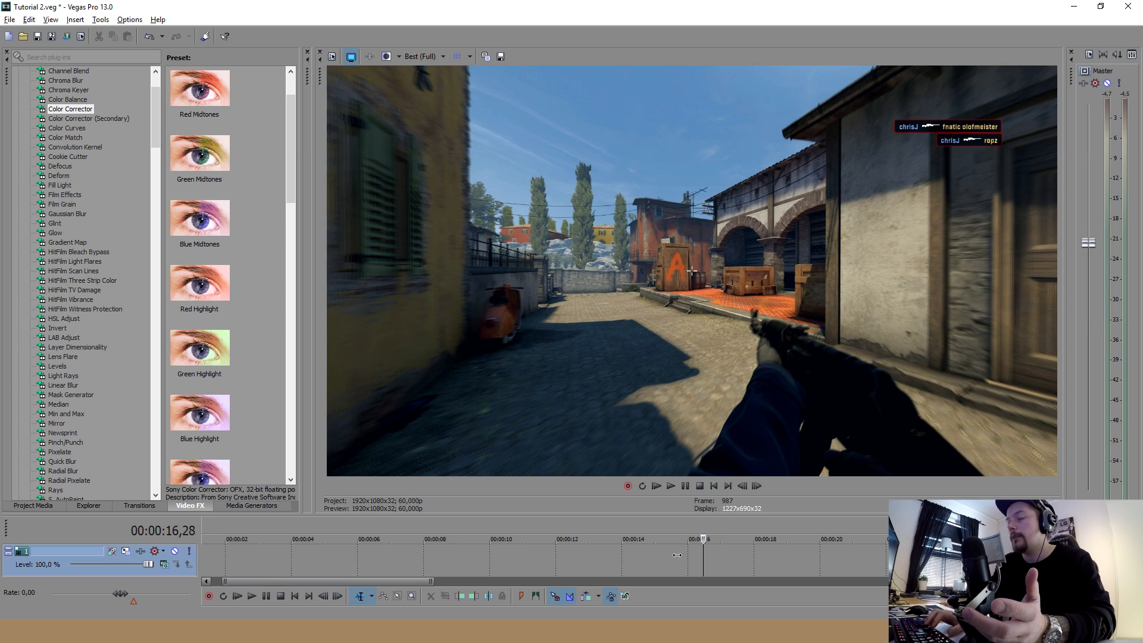
key(Right)
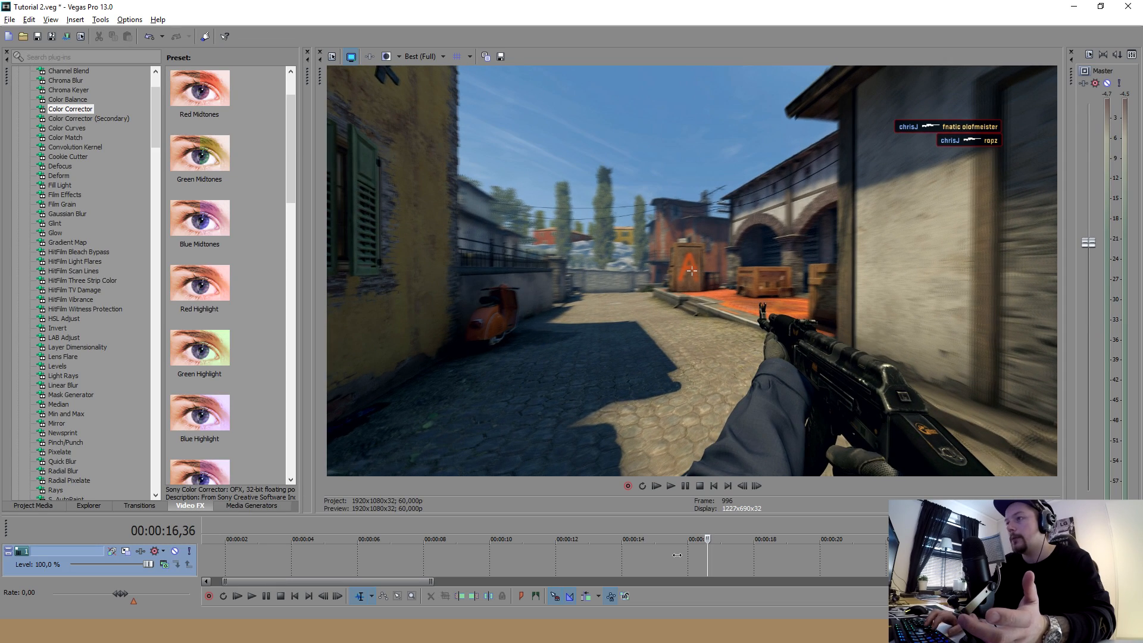
key(Right)
key(Right)
key(Right)
key(Right)
key(Right)
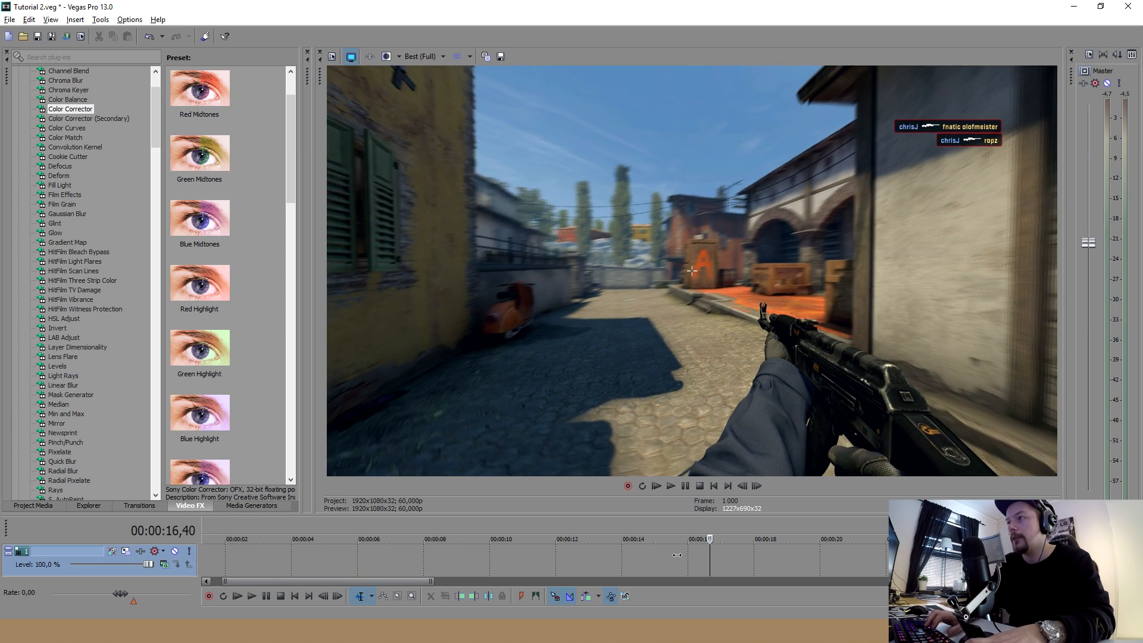
key(Right)
key(Right)
key(Right)
key(Right)
key(Right)
key(Right)
key(Right)
key(Right)
key(Right)
key(Right)
key(Right)
key(Right)
key(Right)
key(Right)
key(Right)
key(Right)
key(Right)
key(Right)
key(Right)
key(Right)
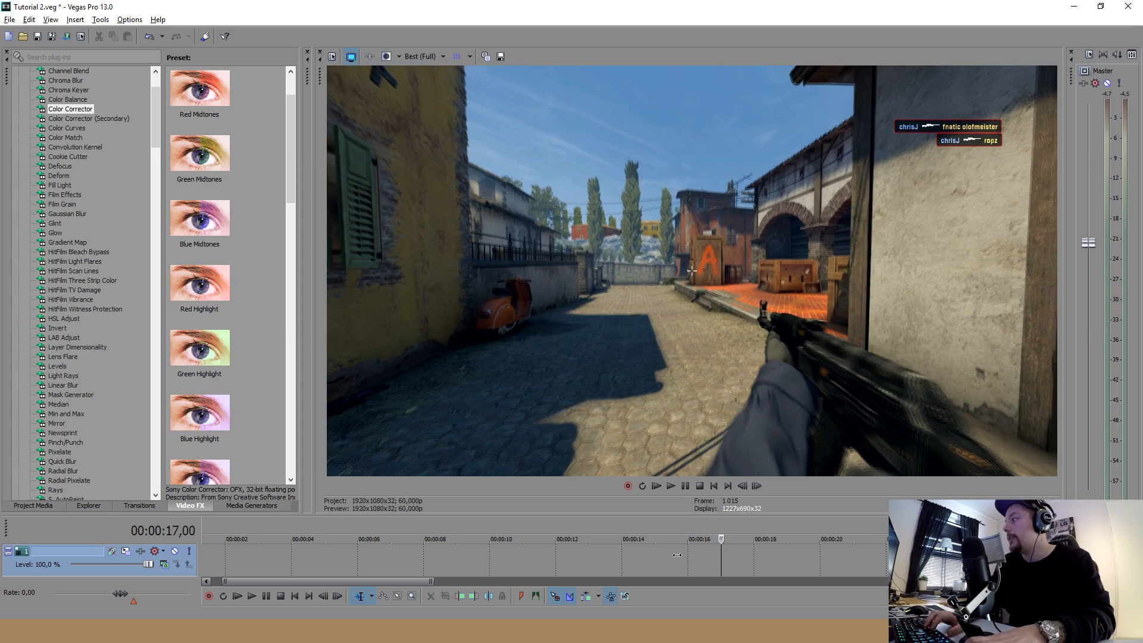
key(Right)
key(Right)
key(Right)
key(Right)
key(Right)
key(Right)
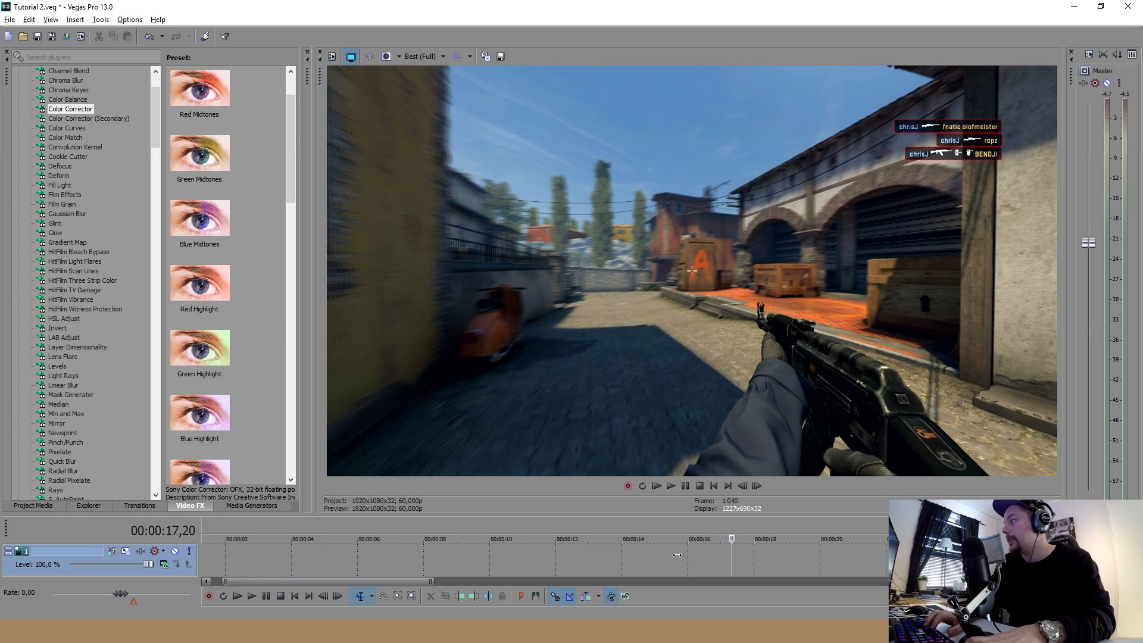
key(Left)
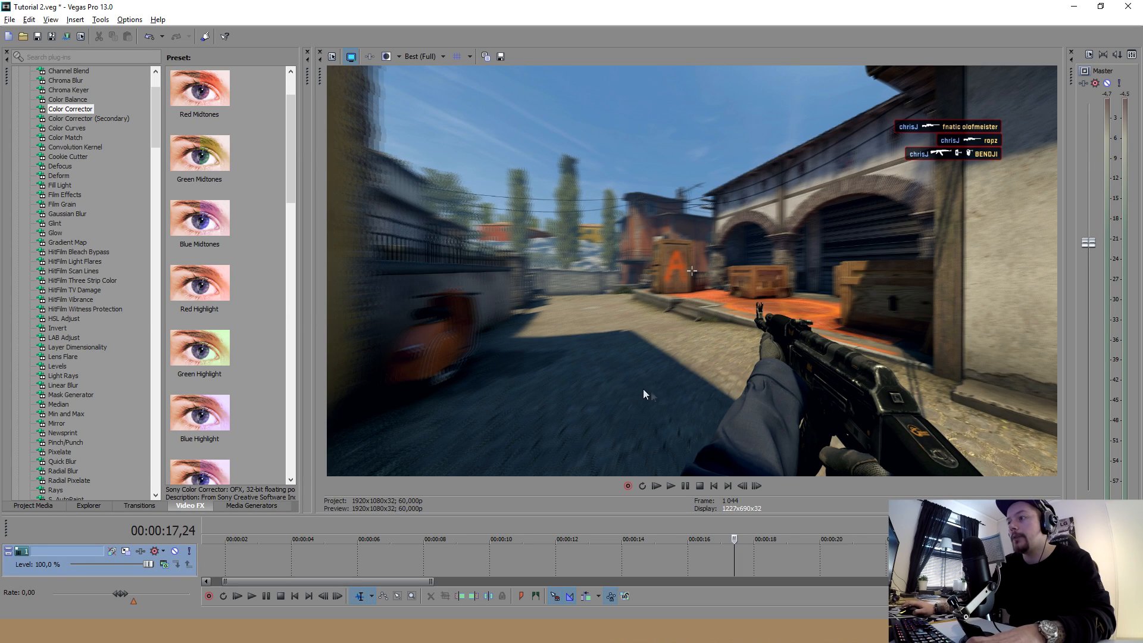
Enlarge the timeline area to show the video and audio tracks, and place a marker at 00:00:17,24
scroll(768, 560, down, 1)
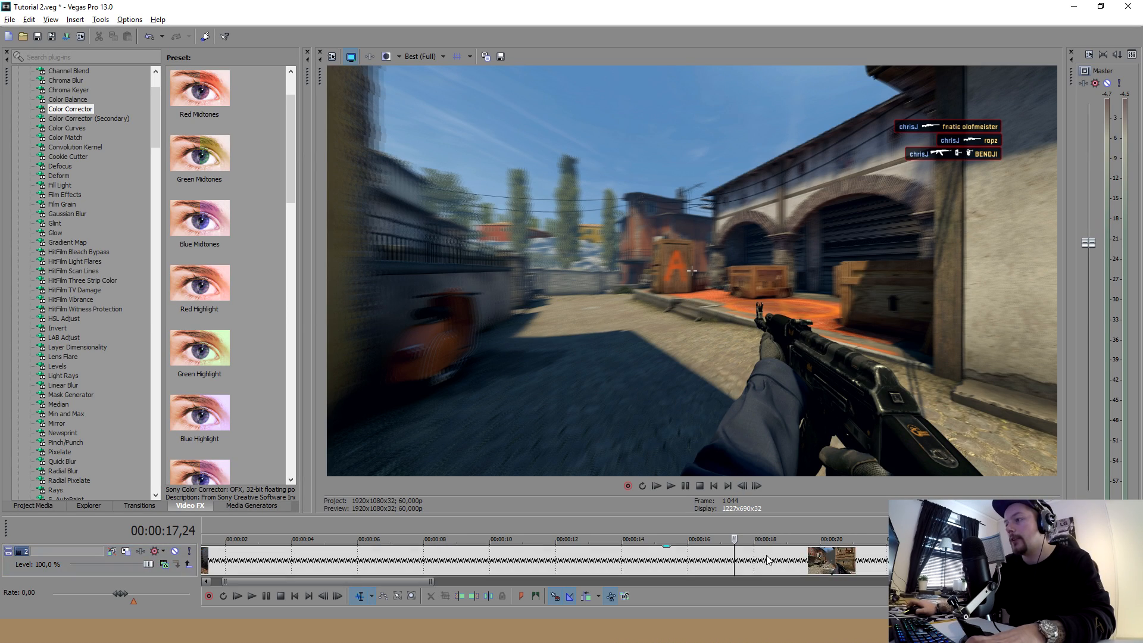
drag(788, 513, 783, 456)
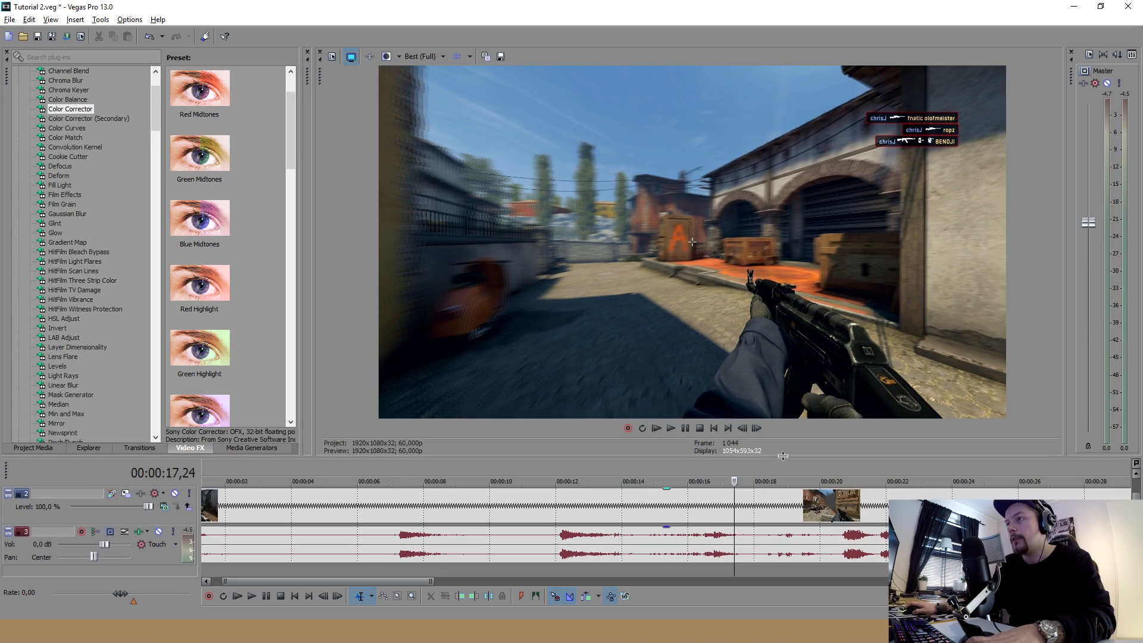
key(m)
Disable resample in the gameplay clip's video event properties, with the playhead at 00:00:17,24
click(733, 502)
right_click(742, 499)
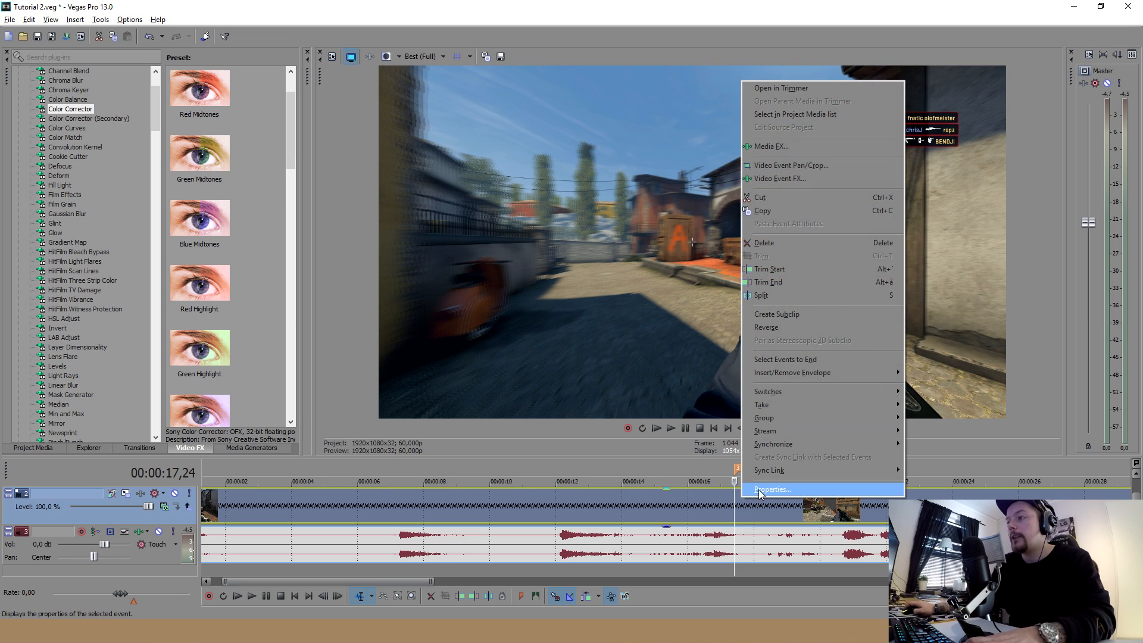
click(772, 490)
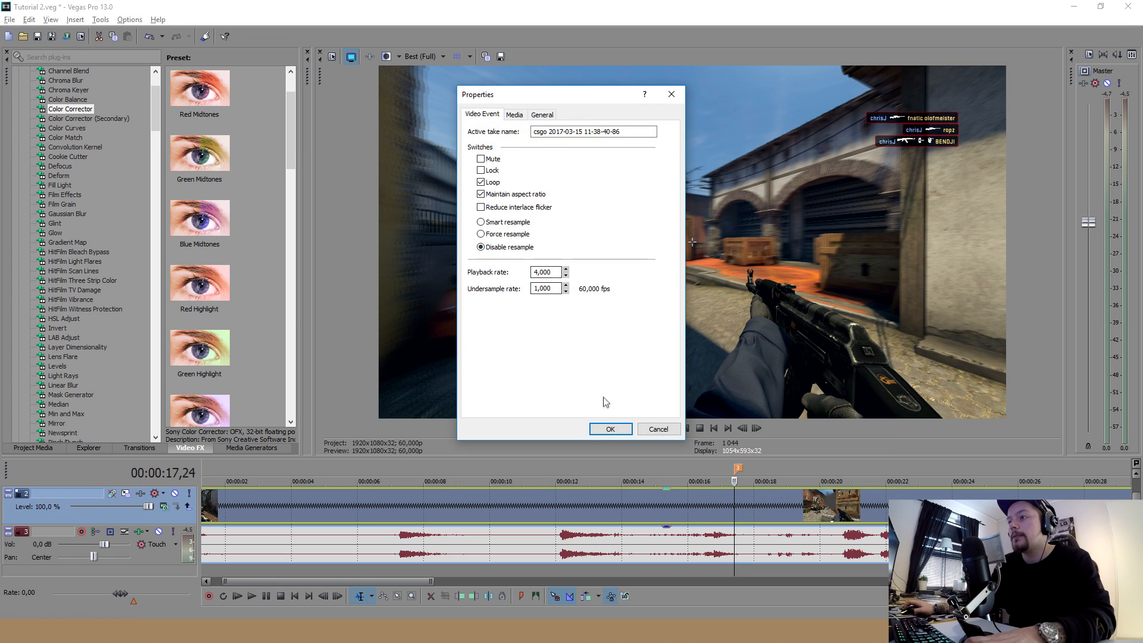
click(609, 431)
Play the footage onward from 00:00:17,24 to about 00:00:21,34 and examine the frames without resampling
scroll(674, 492, up, 3)
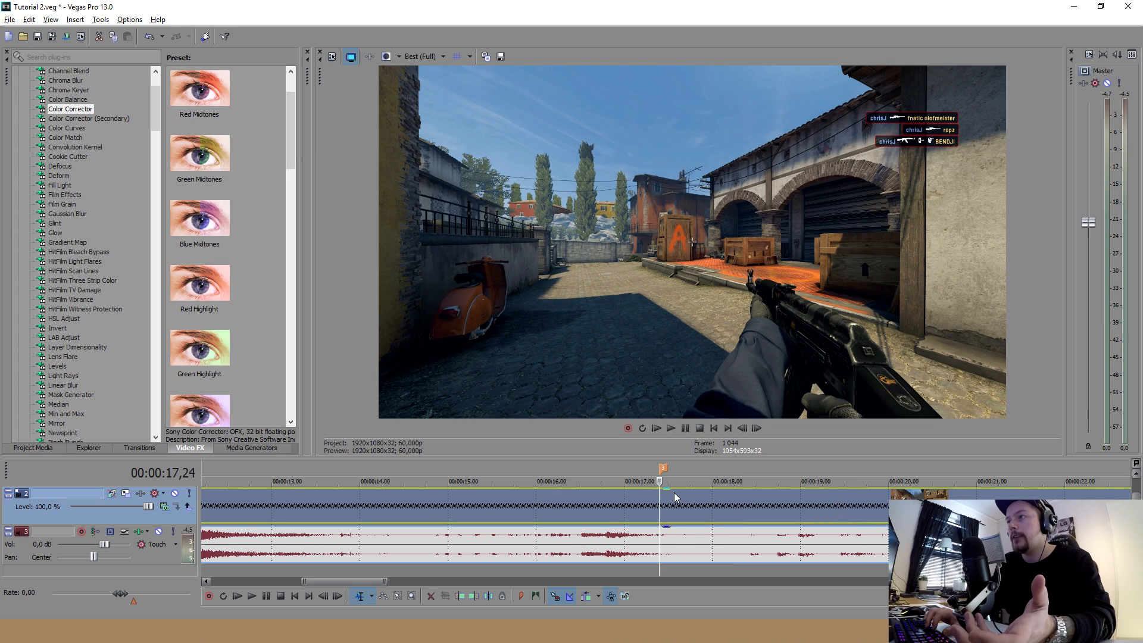
key(space)
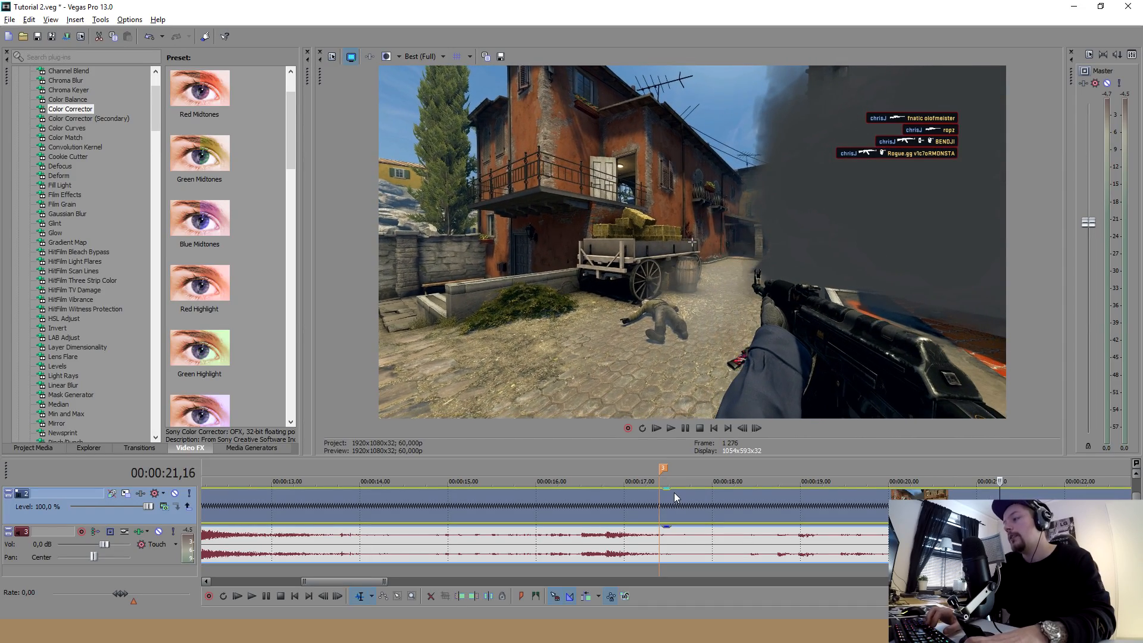
scroll(674, 492, down, 3)
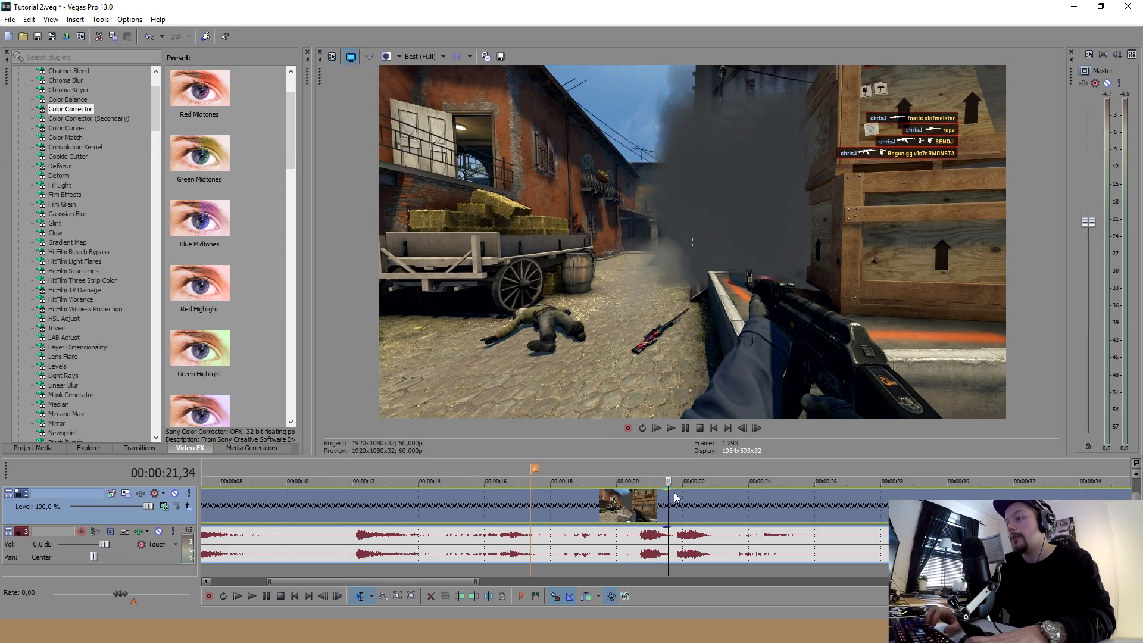
Set the gameplay clip back to Smart resample in its video event properties, with the playhead at 00:00:21,35
right_click(666, 498)
click(691, 490)
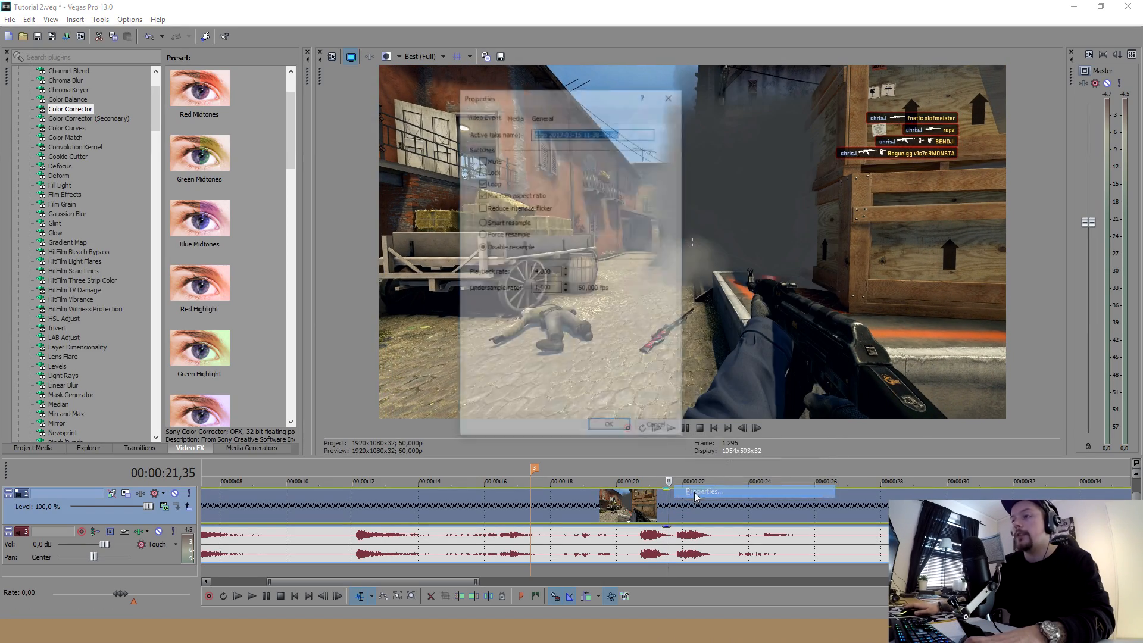
click(624, 432)
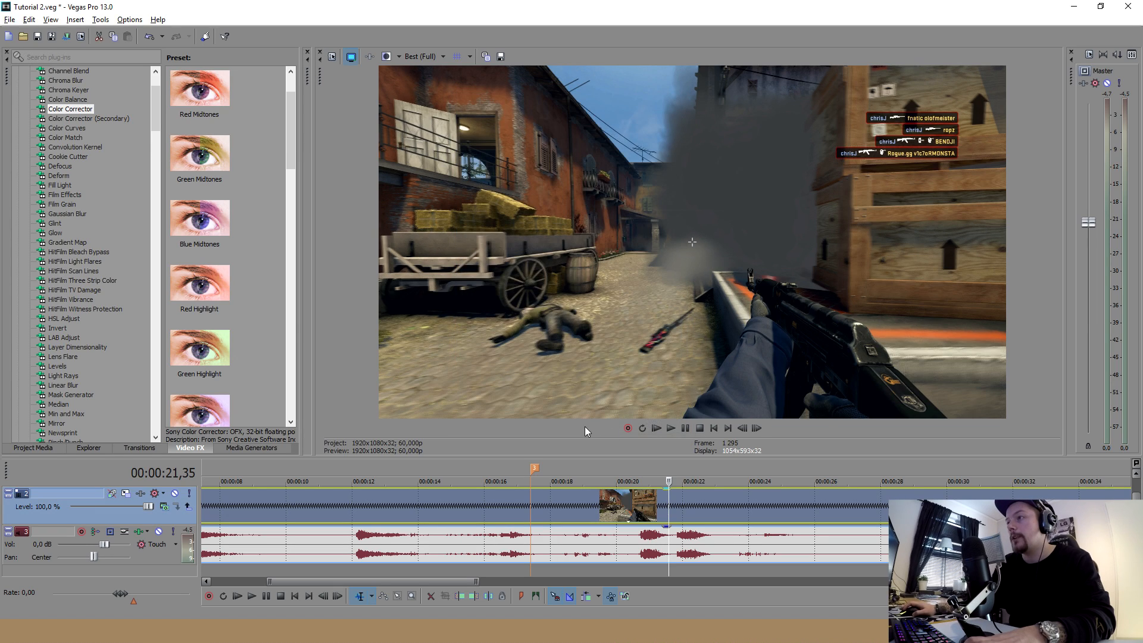
Go through the frames between about 00:00:17,24 and 00:00:21,01 to examine the blur that Smart resample adds
click(633, 498)
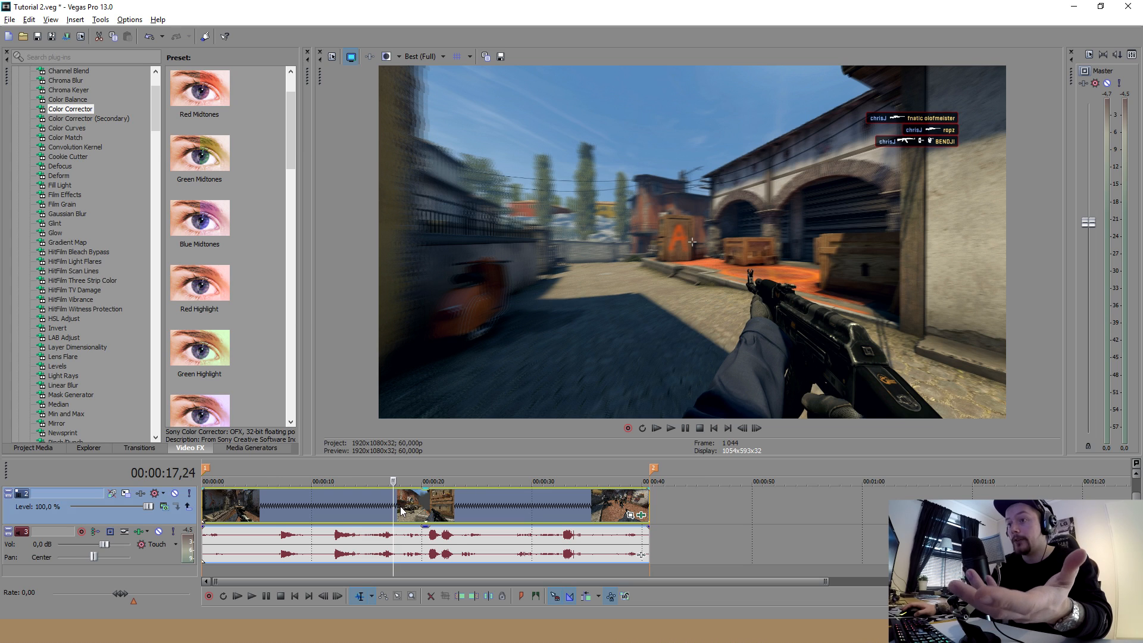
click(404, 505)
click(421, 504)
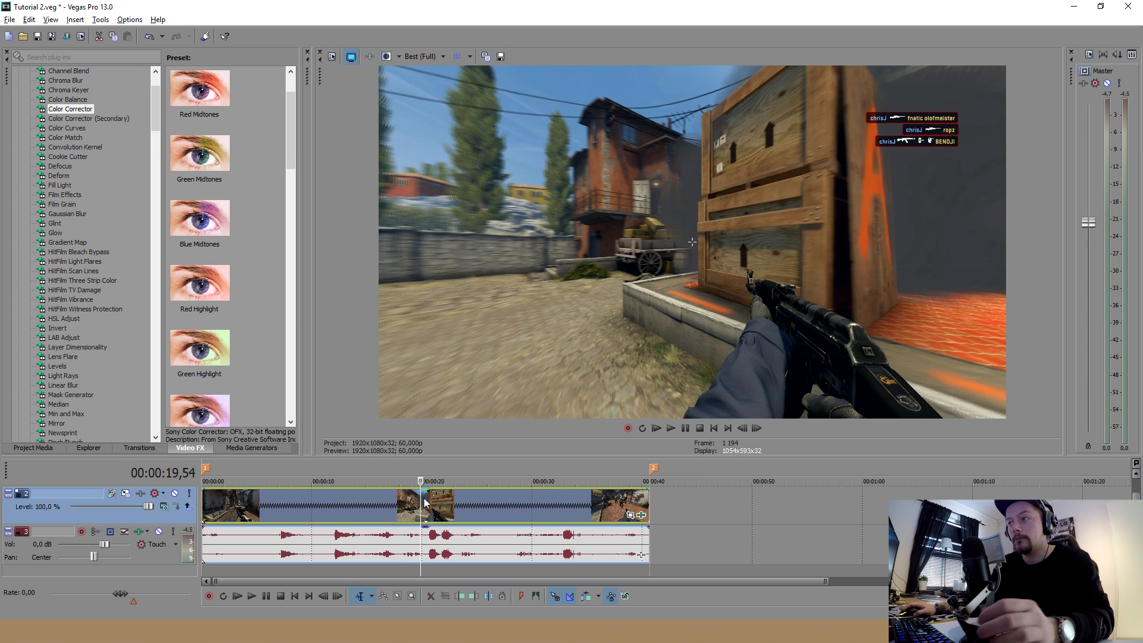
scroll(441, 503, up, 2)
click(652, 505)
scroll(652, 506, up, 2)
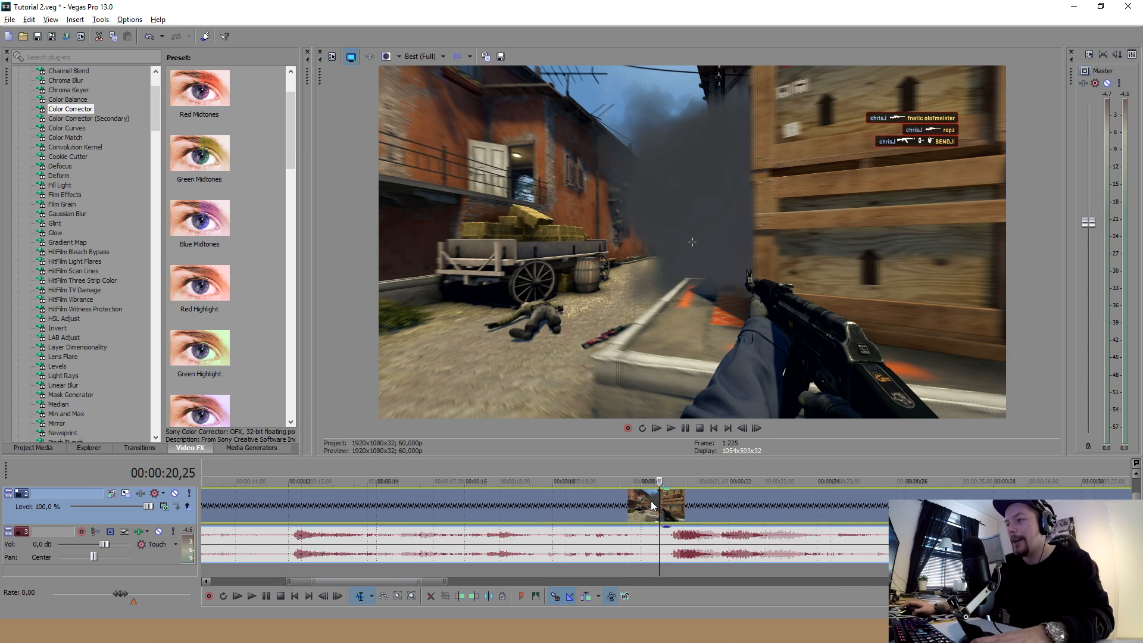
key(Right)
key(Right)
key(Right)
key(Right)
key(Right)
key(Right)
key(Right)
key(Right)
key(Right)
key(Right)
key(Right)
key(Right)
key(Right)
key(Right)
key(Right)
key(Right)
key(Right)
key(Right)
key(Right)
key(Right)
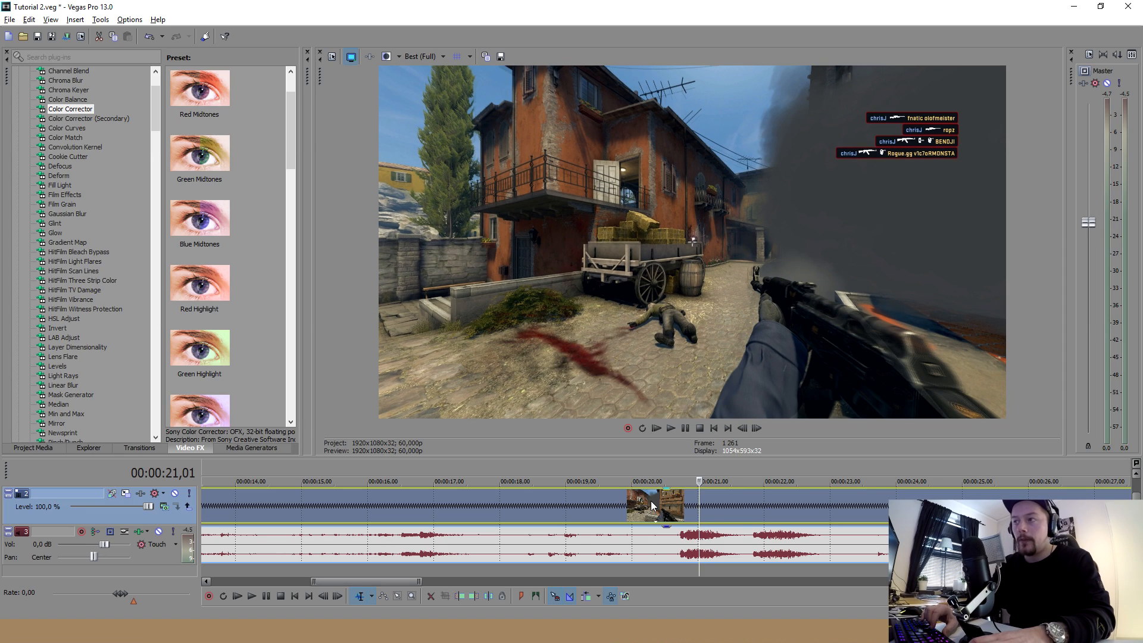
Check the frame at 00:00:23,04 and select the time range of the whole clip
scroll(652, 506, down, 5)
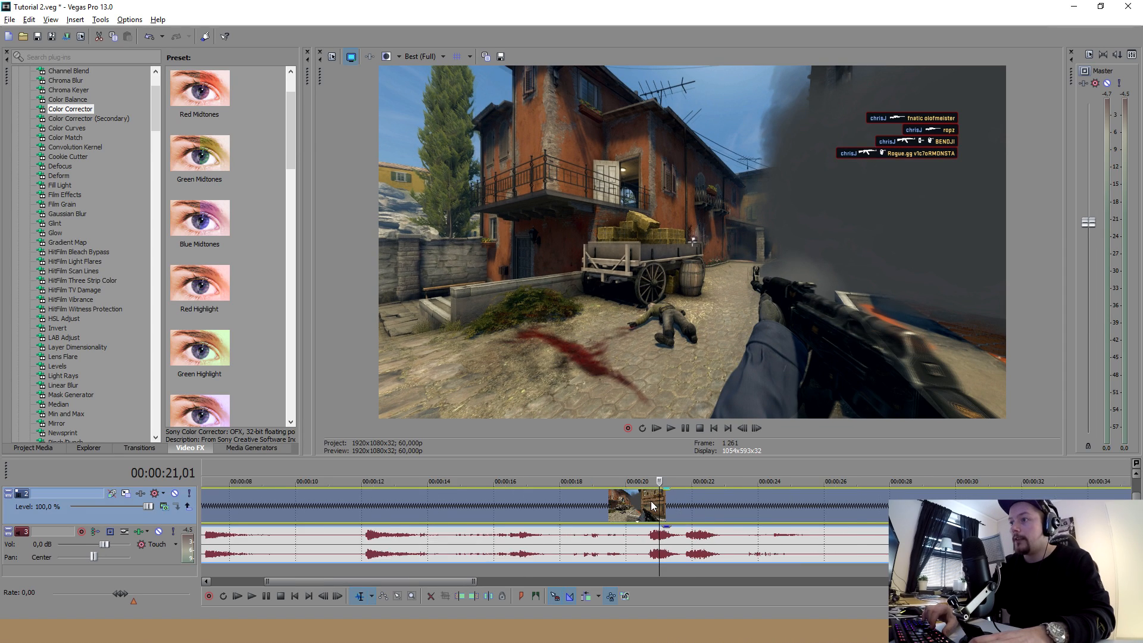
click(705, 502)
scroll(571, 508, down, 4)
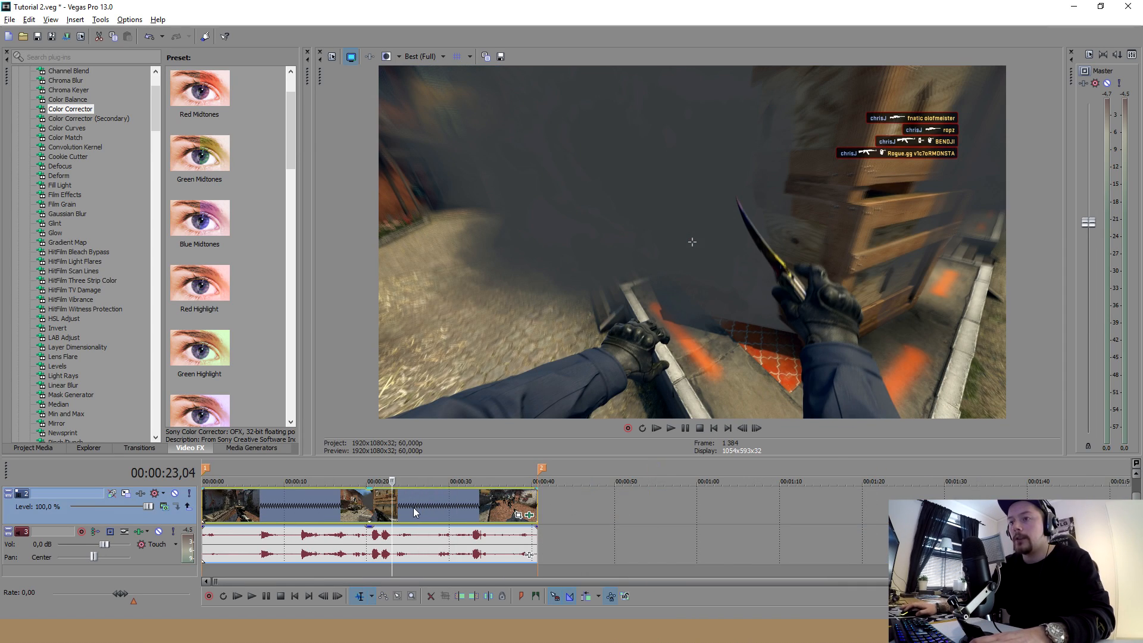
double_click(278, 496)
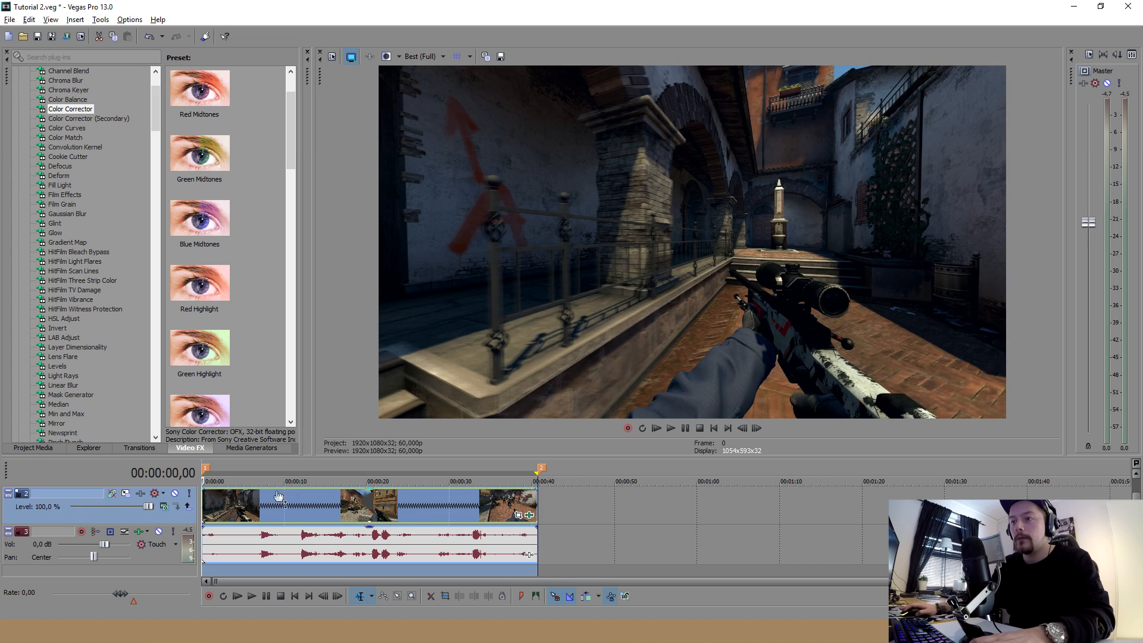
Place the playhead at 00:00:30,51, view the clip's video event properties and close them without changes
click(421, 504)
click(456, 502)
right_click(466, 501)
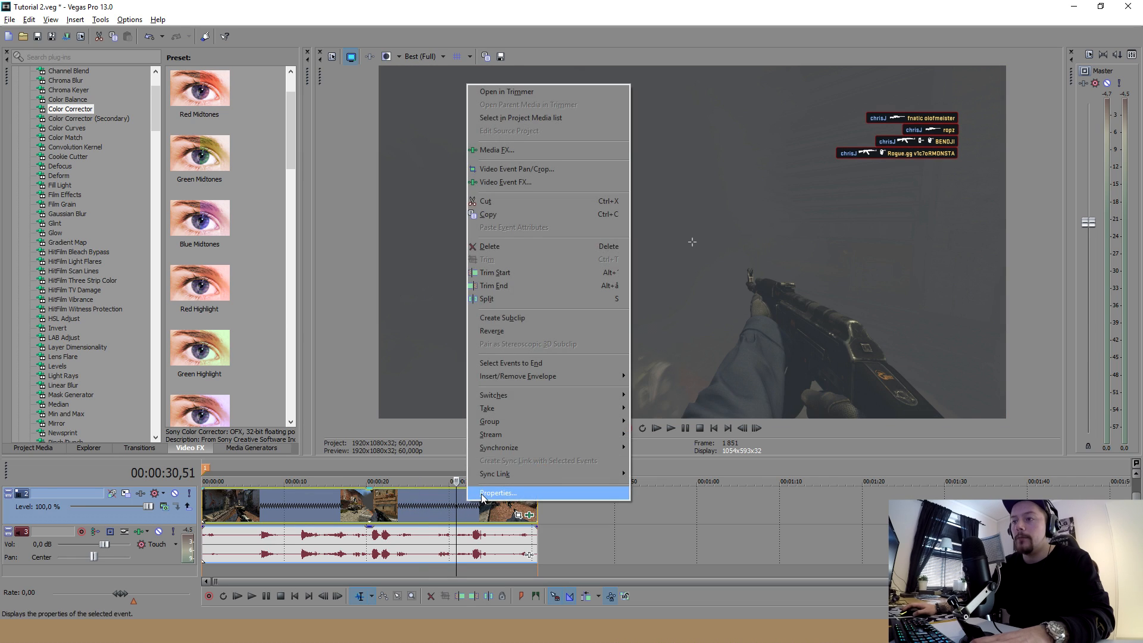
click(482, 493)
click(658, 429)
Disable resample in the clip's video event properties, with the playhead on the blurred frame at 00:00:38,43
click(521, 497)
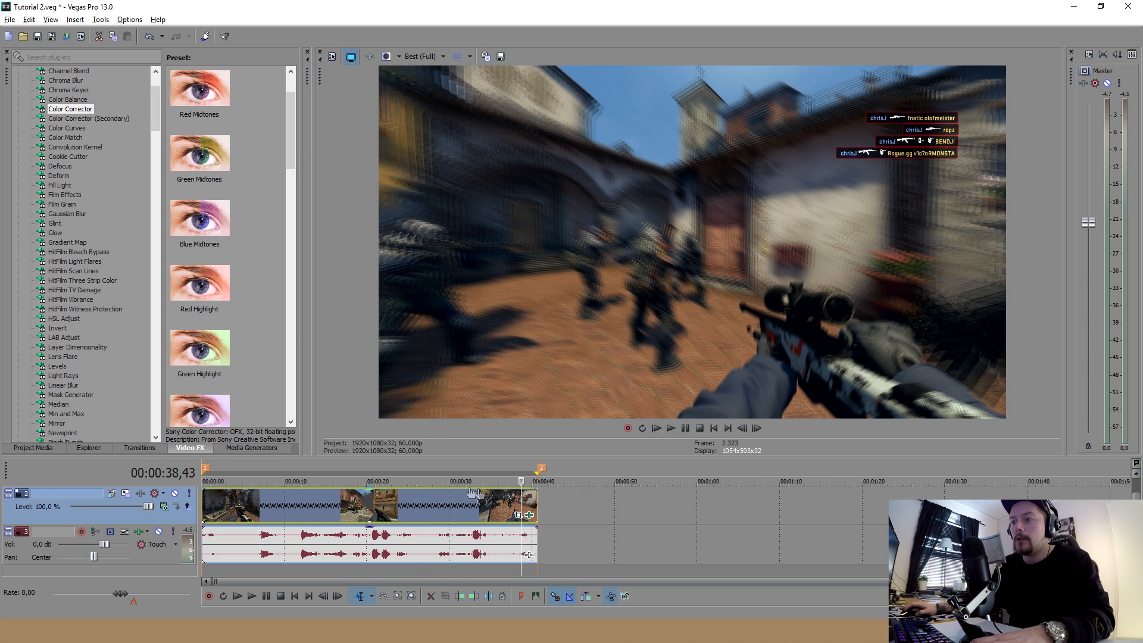
right_click(521, 498)
click(549, 483)
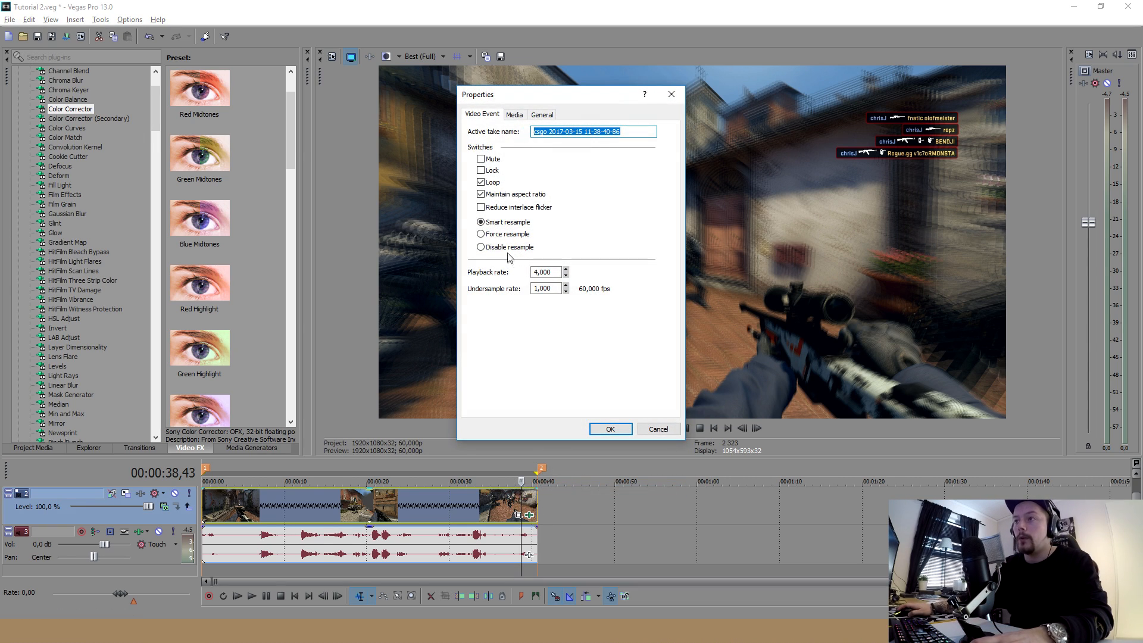
click(617, 433)
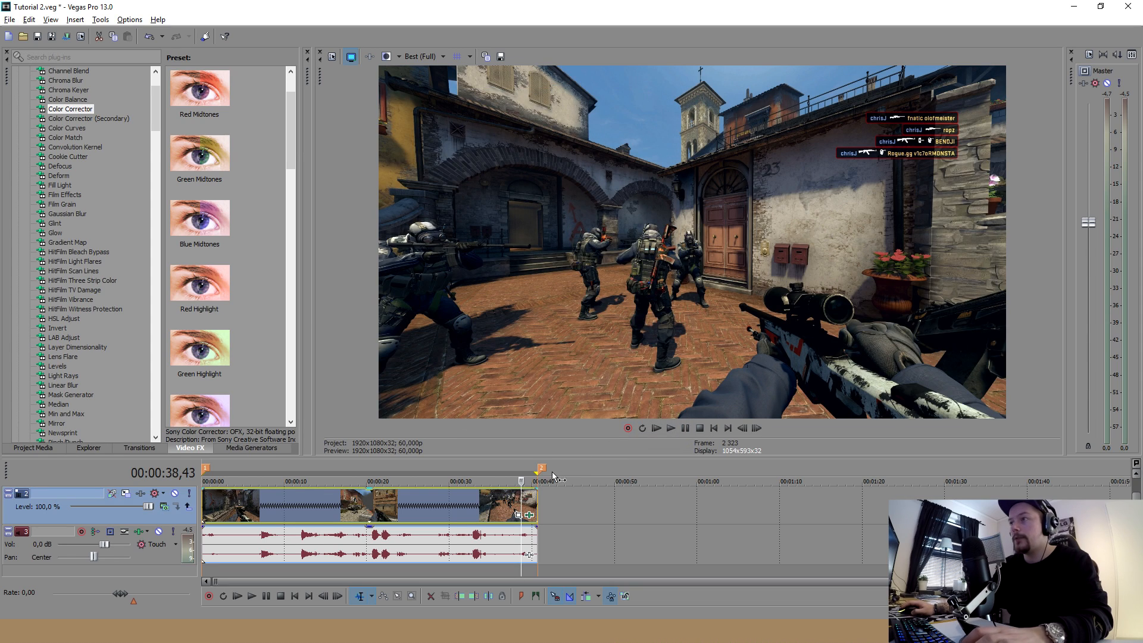
Undo the last resample change and check the clip's frames around 00:00:37,38
key(ctrl+z)
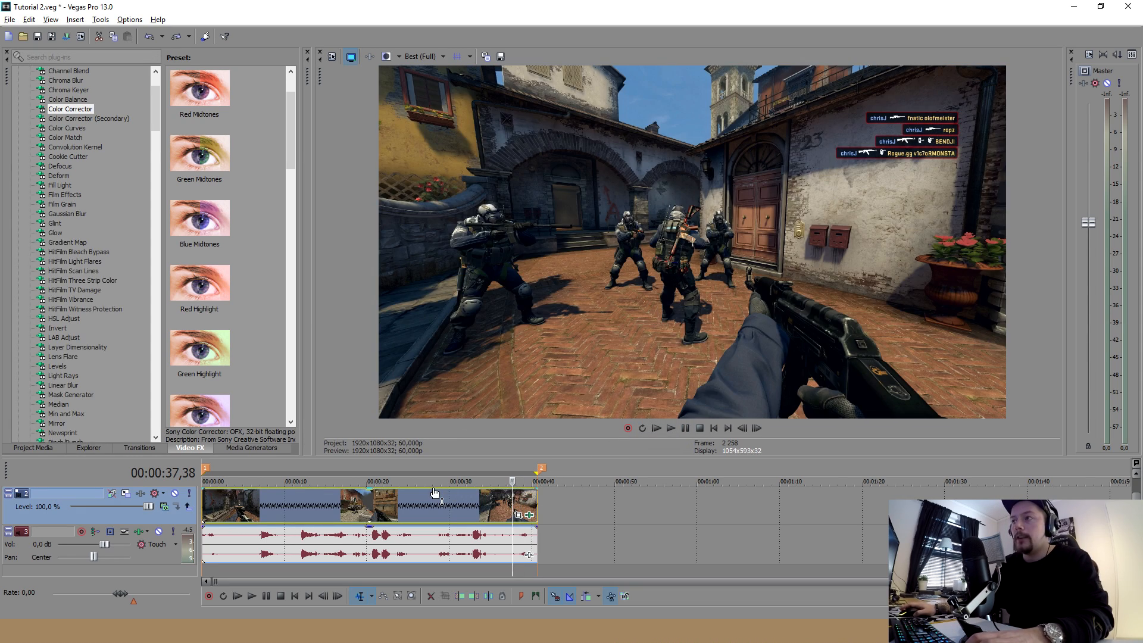
scroll(431, 497, down, 1)
click(369, 502)
click(372, 502)
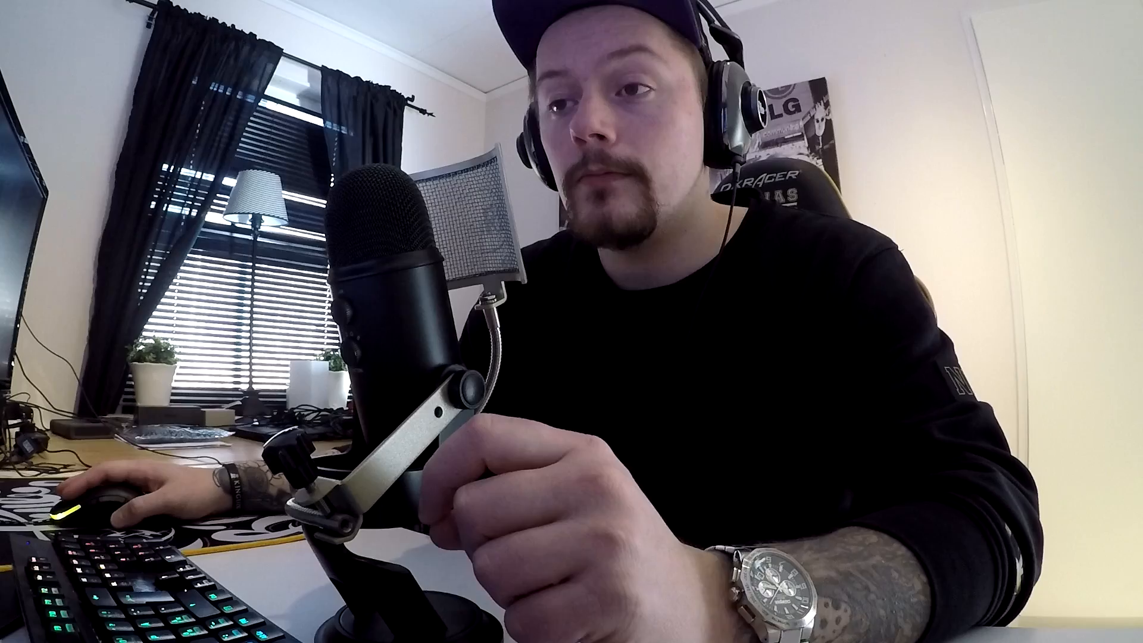